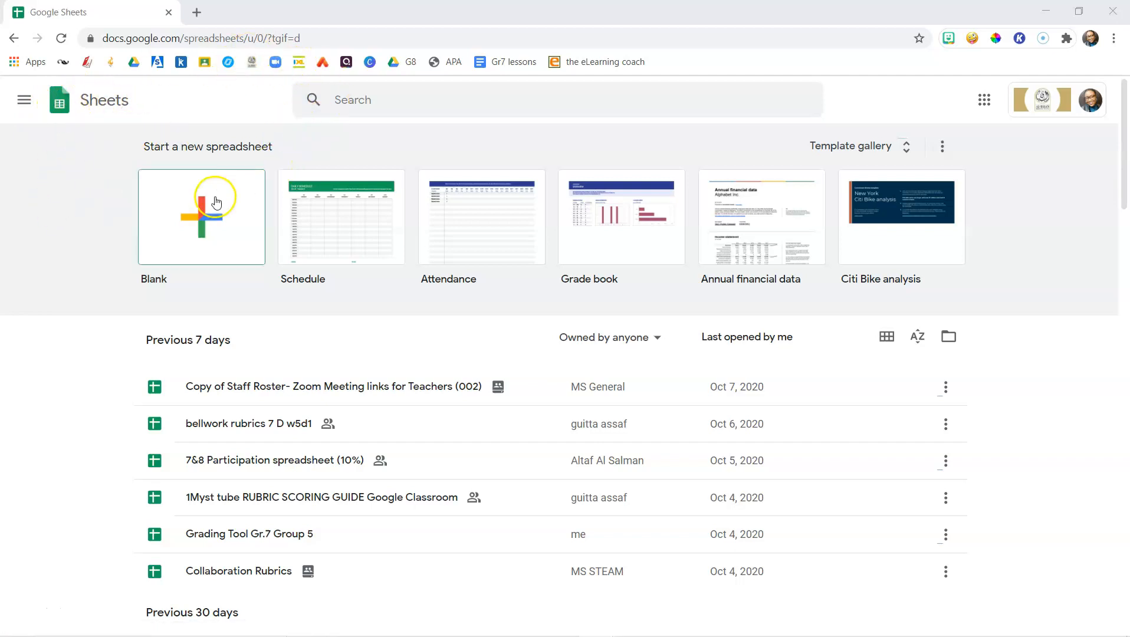
Create a blank spreadsheet and enter the headers Independent variable in A1 and Dependent variable in B1
{"action": "left_click", "coordinate": [188, 238]}
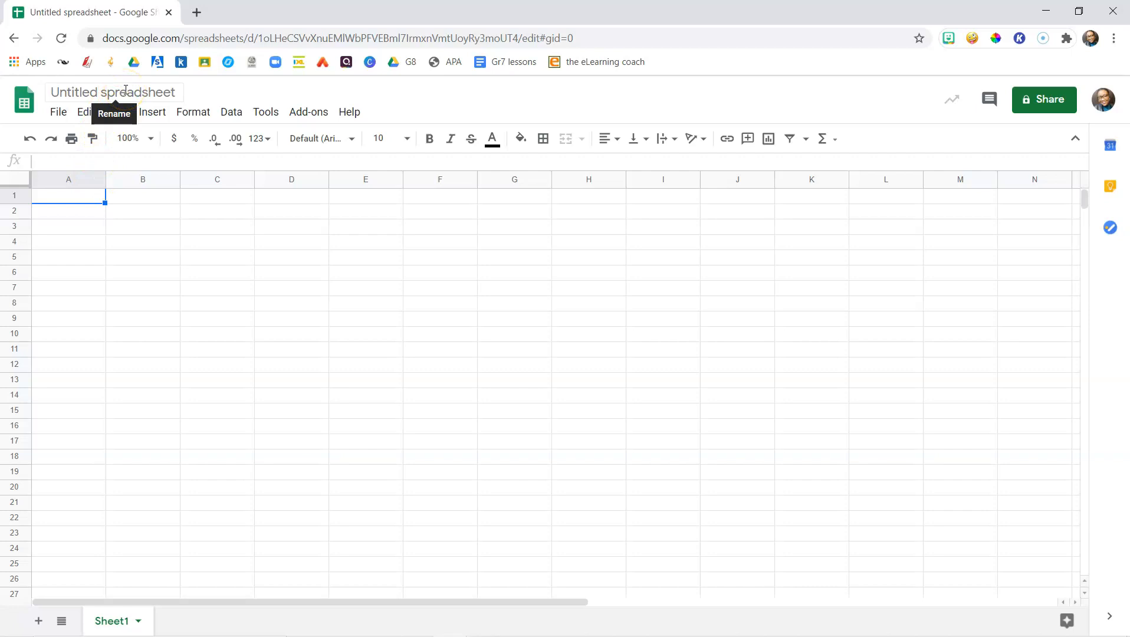
{"action": "double_click", "coordinate": [99, 198]}
{"action": "type", "text": "Independent variable"}
{"action": "key", "text": "Tab"}
{"action": "type", "text": "De"}
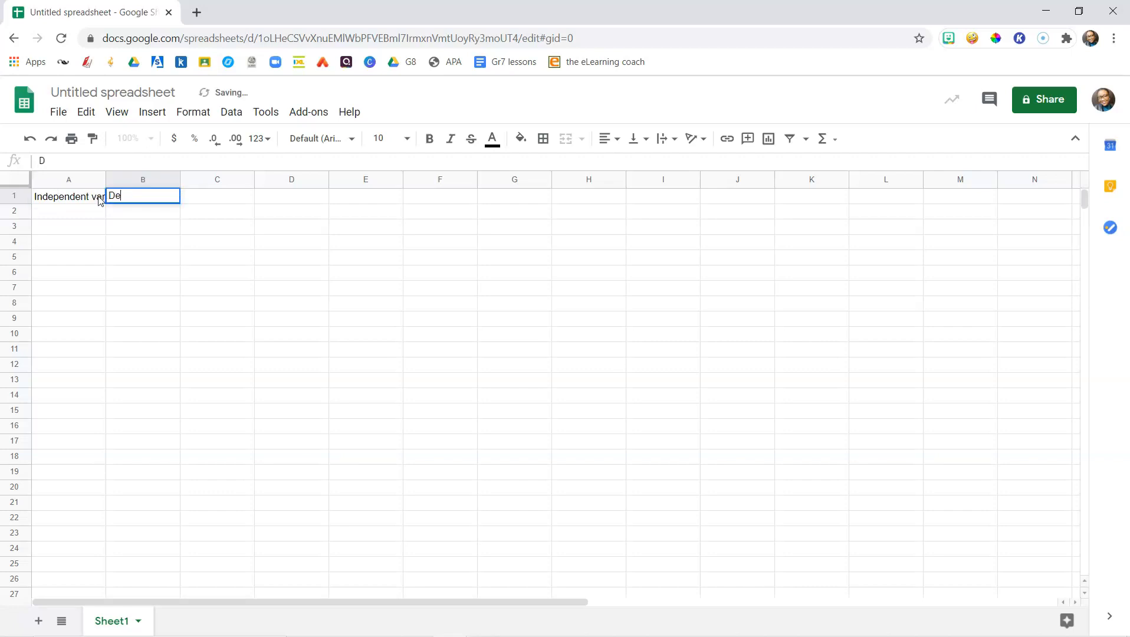
{"action": "type", "text": "pend"}
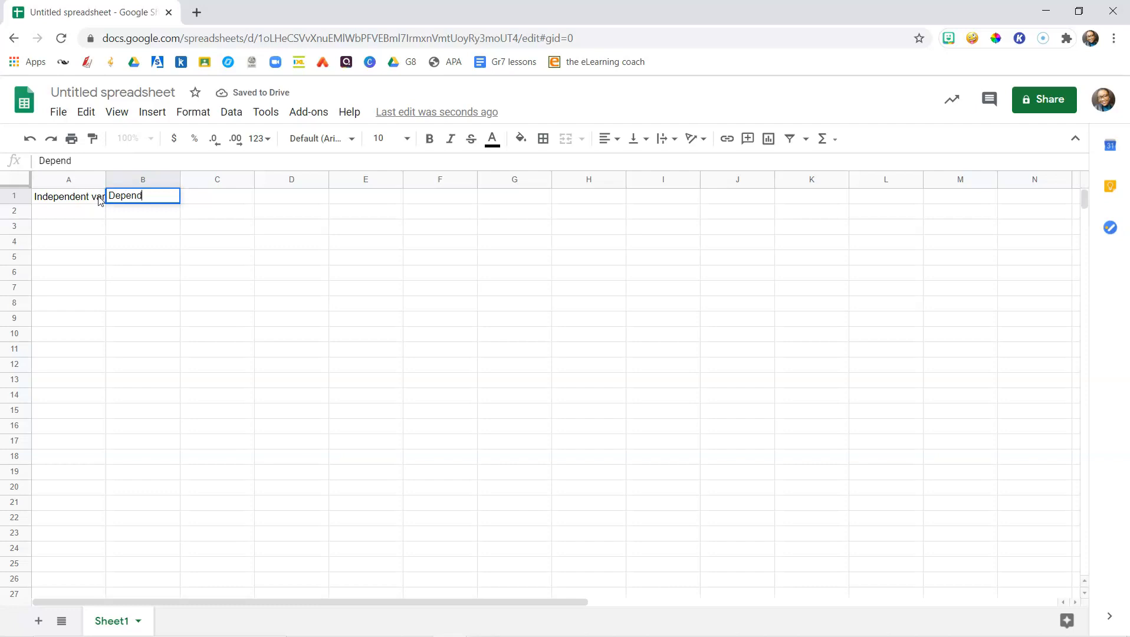
{"action": "type", "text": "ent variable"}
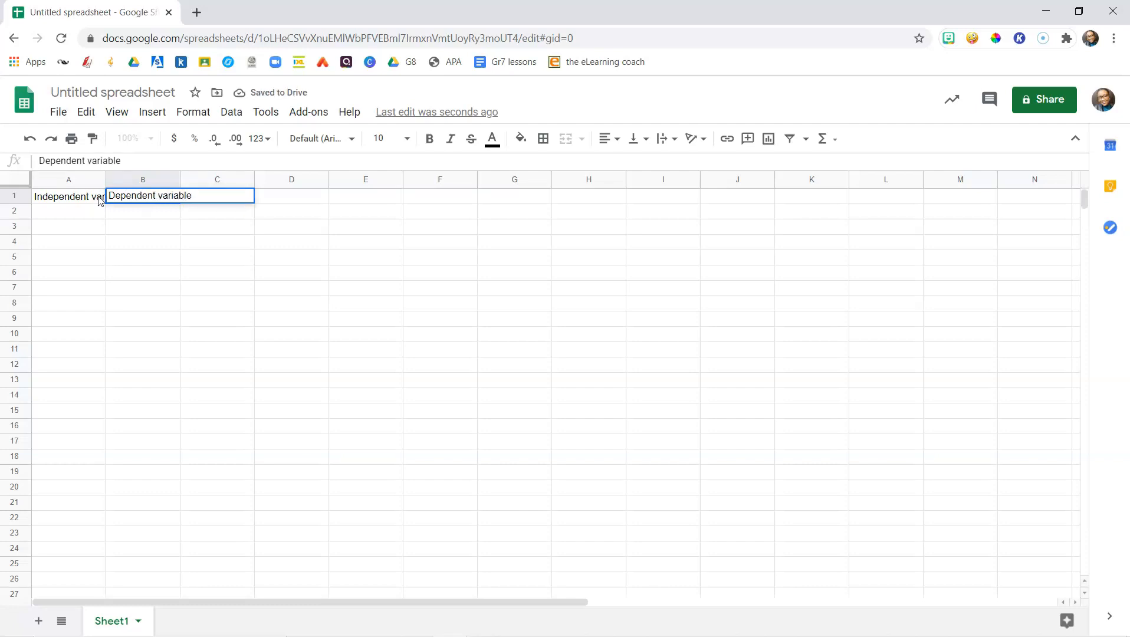
Auto-fit the widths of columns A and B to their header text
{"action": "left_click", "coordinate": [82, 216]}
{"action": "left_click_drag", "start_coordinate": [106, 179], "coordinate": [106, 178]}
{"action": "double_click", "coordinate": [105, 179]}
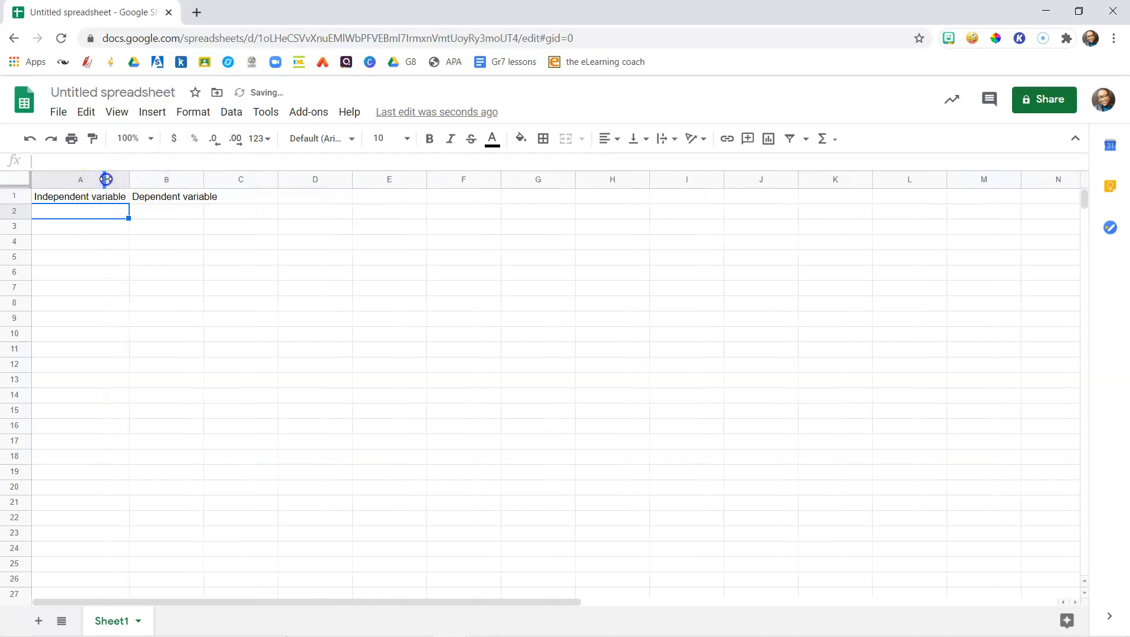
{"action": "double_click", "coordinate": [201, 179]}
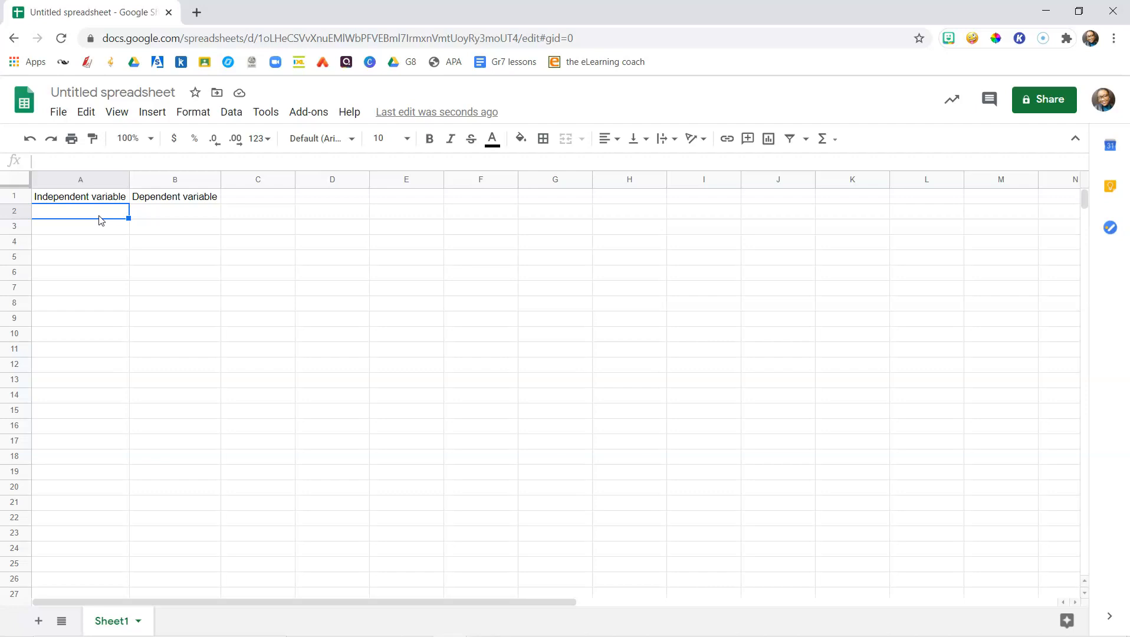
Bold the A1 and B1 headers and auto-fit column A again to the bold text
{"action": "key", "text": "Up"}
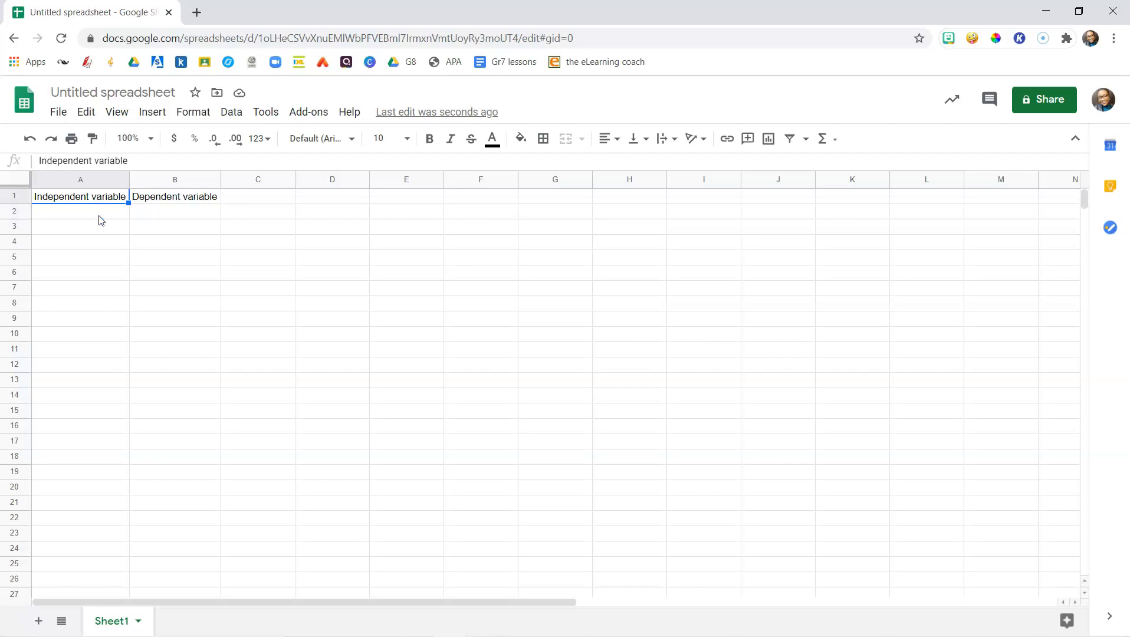
{"action": "key", "text": "ctrl+b"}
{"action": "key", "text": "Right"}
{"action": "key", "text": "ctrl+b"}
{"action": "left_click", "coordinate": [102, 214]}
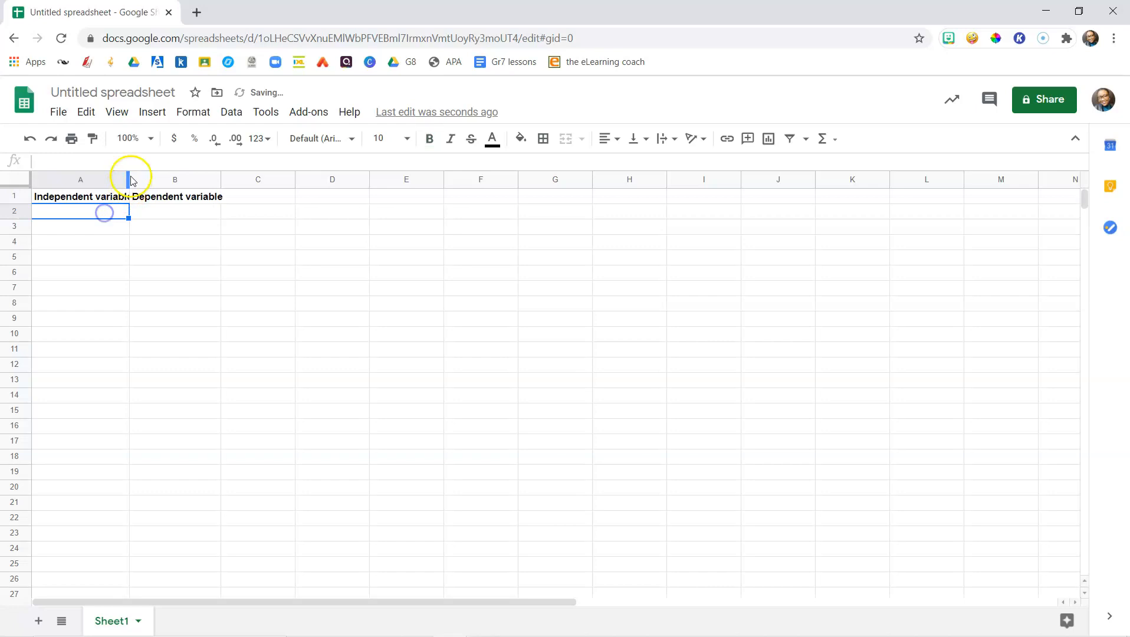
{"action": "left_click_drag", "start_coordinate": [129, 179], "coordinate": [130, 180]}
{"action": "double_click", "coordinate": [129, 179]}
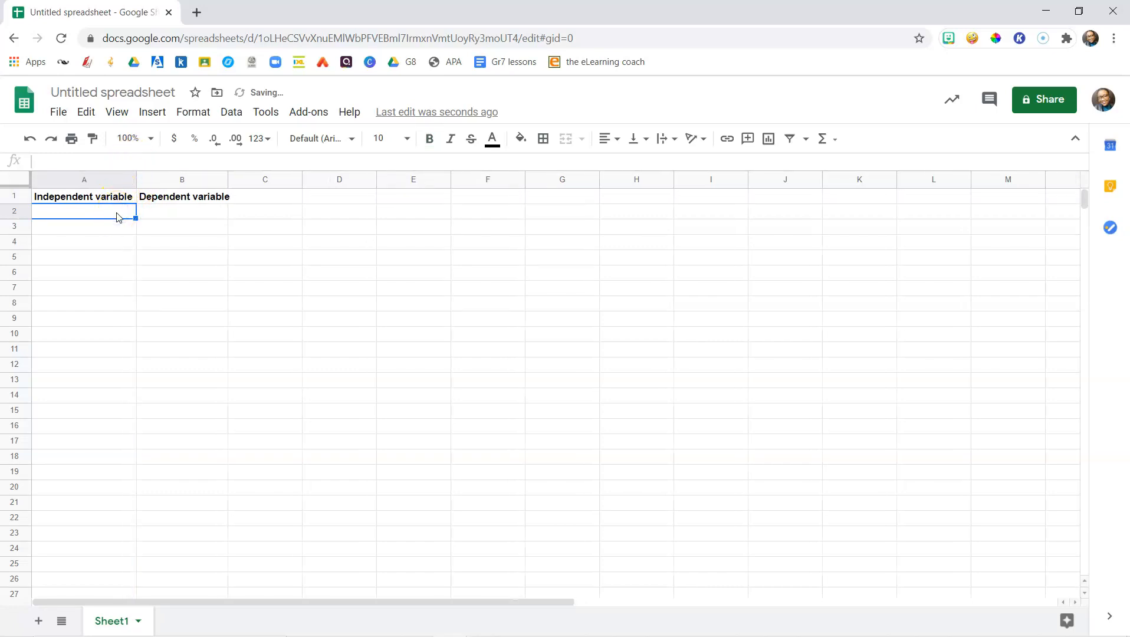
Enter Temperature in A2 and the values 0, 10, 20 and 30 in A3 to A6
{"action": "type", "text": "Temperature"}
{"action": "key", "text": "Return"}
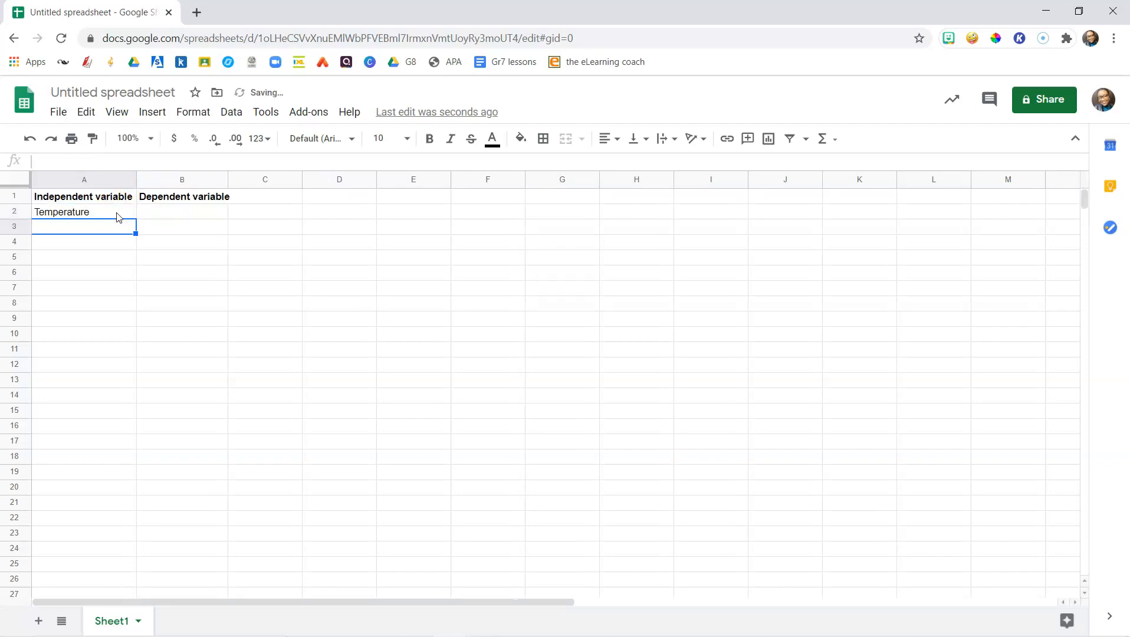
{"action": "type", "text": "0"}
{"action": "key", "text": "Return"}
{"action": "type", "text": "10"}
{"action": "key", "text": "Return"}
{"action": "type", "text": "20"}
{"action": "key", "text": "Return"}
{"action": "type", "text": "30"}
{"action": "key", "text": "Return"}
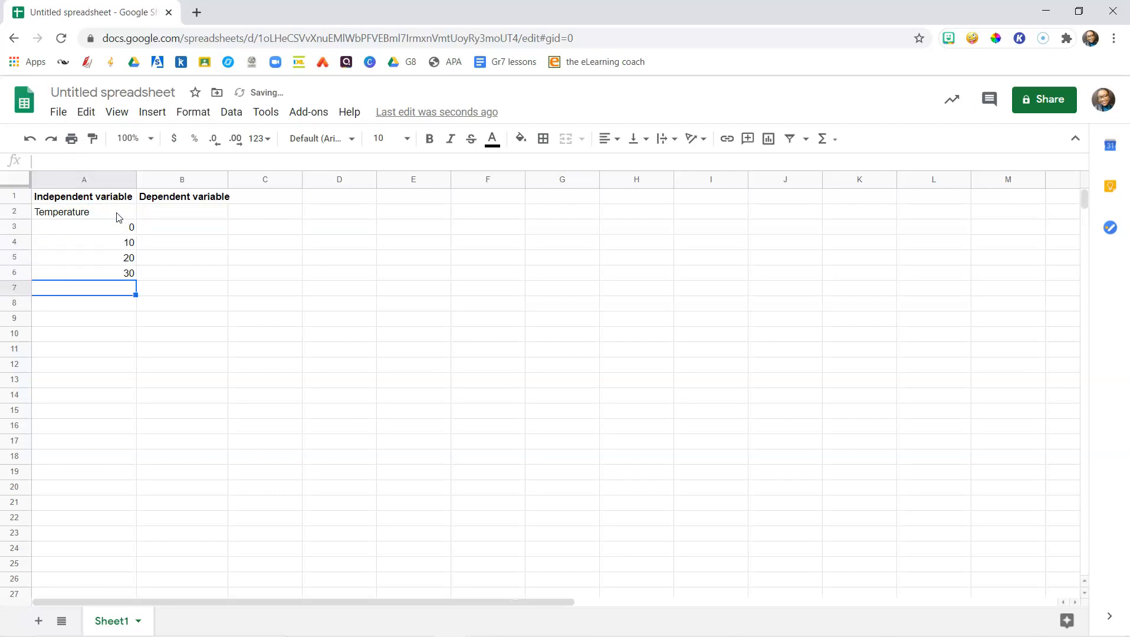
Enter the label Time that ice melts in B2
{"action": "left_click", "coordinate": [151, 211]}
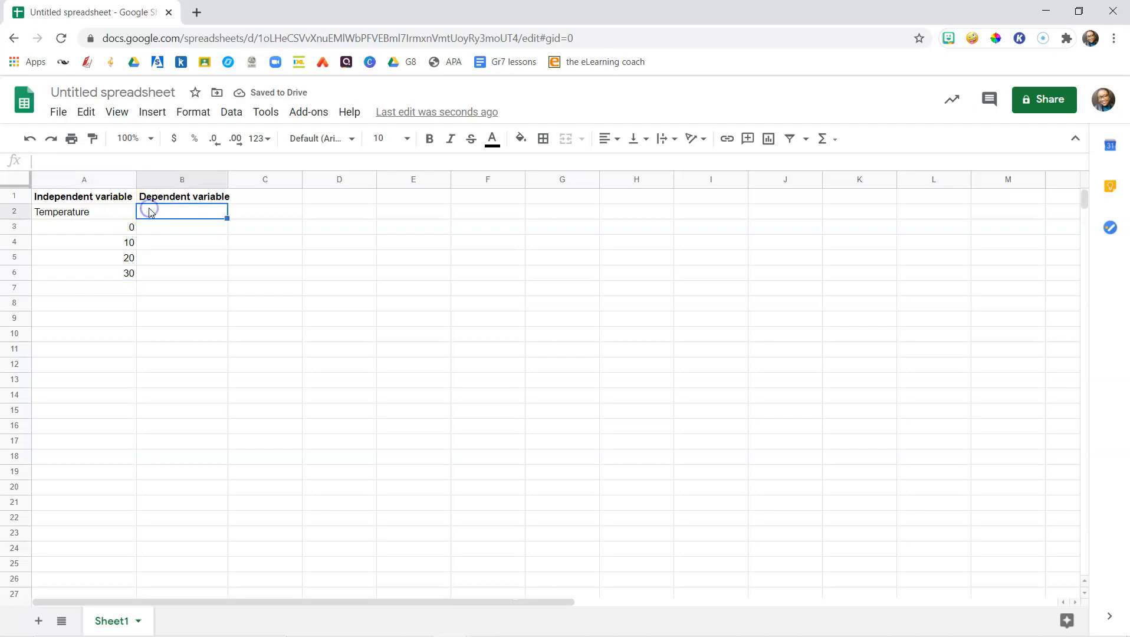
{"action": "type", "text": "Time "}
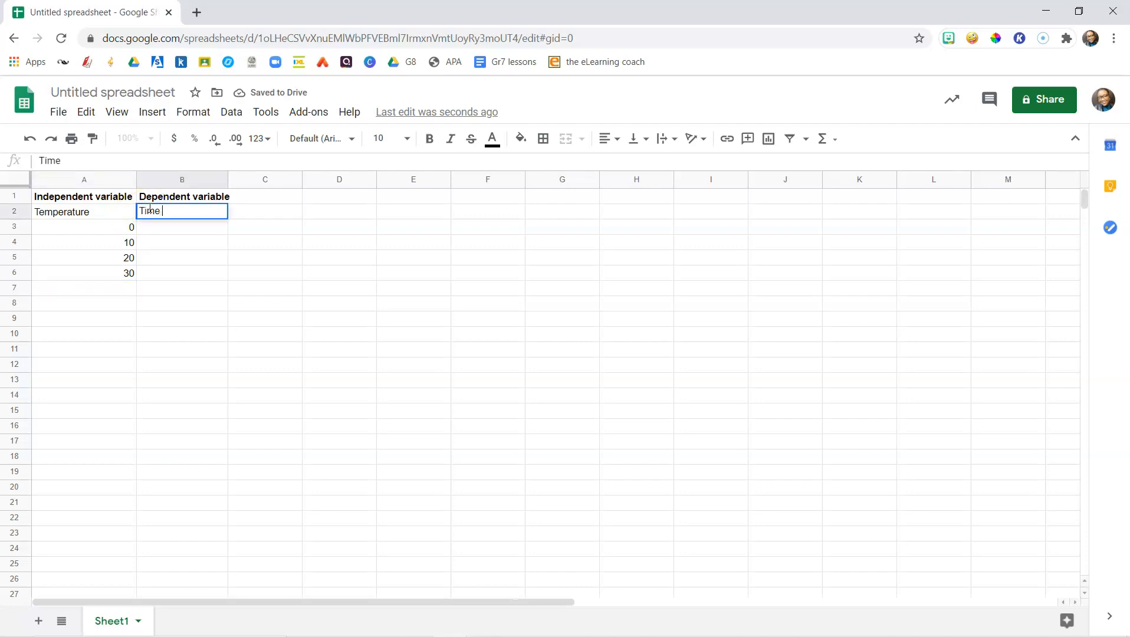
{"action": "type", "text": "that ice melts"}
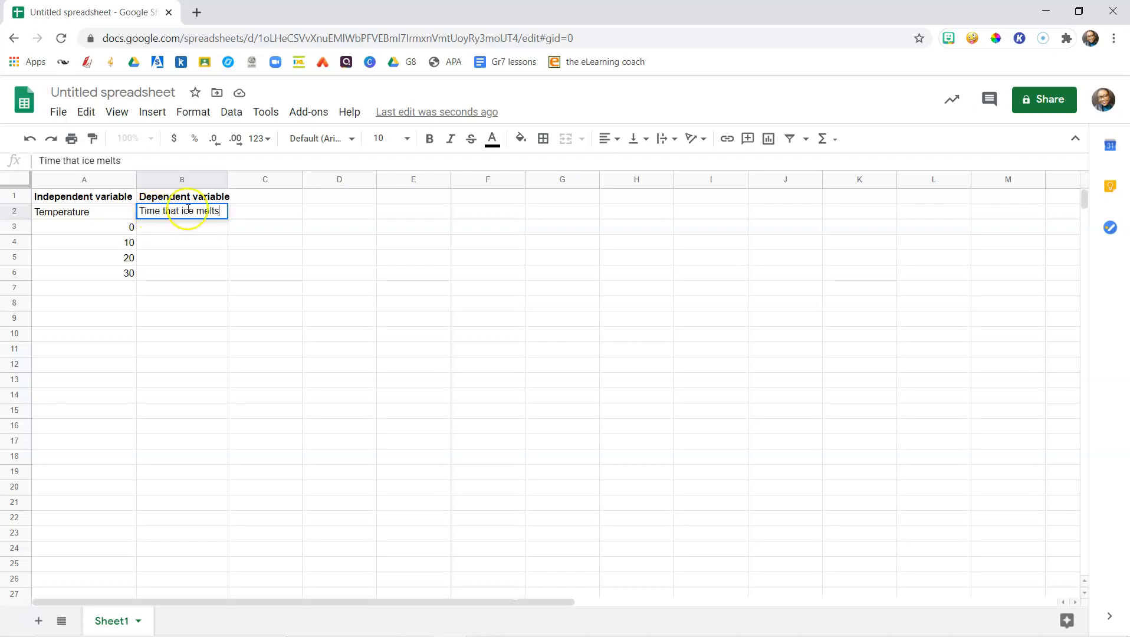
{"action": "left_click", "coordinate": [118, 229]}
Enter the melting times 59, 45, 32 and 28 in B3 to B6
{"action": "left_click", "coordinate": [167, 229]}
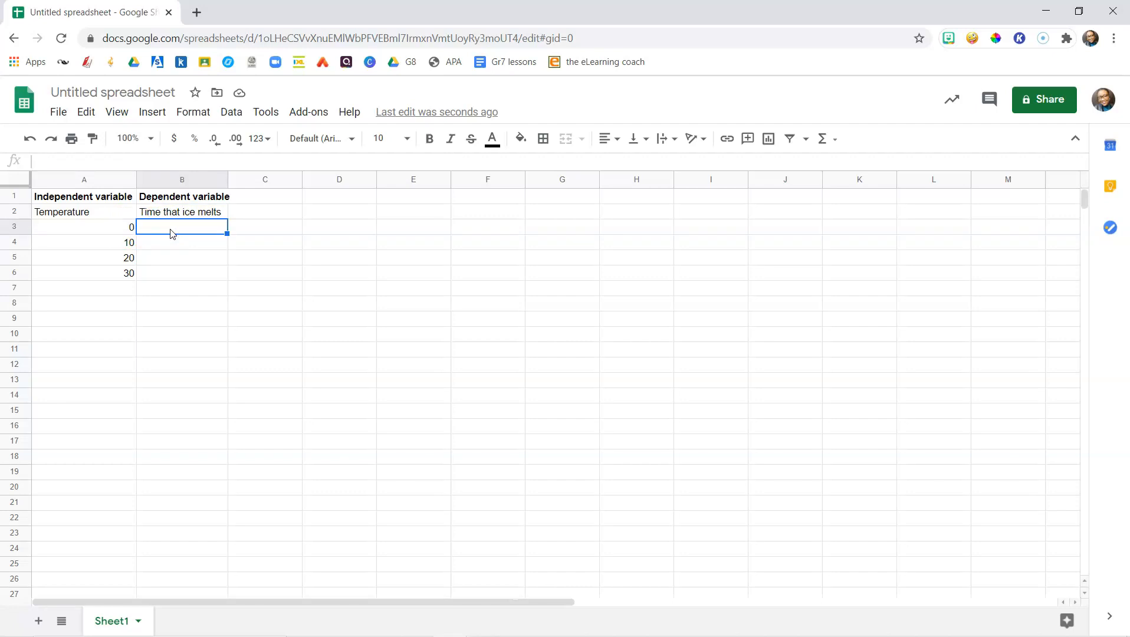
{"action": "type", "text": "59"}
{"action": "key", "text": "Return"}
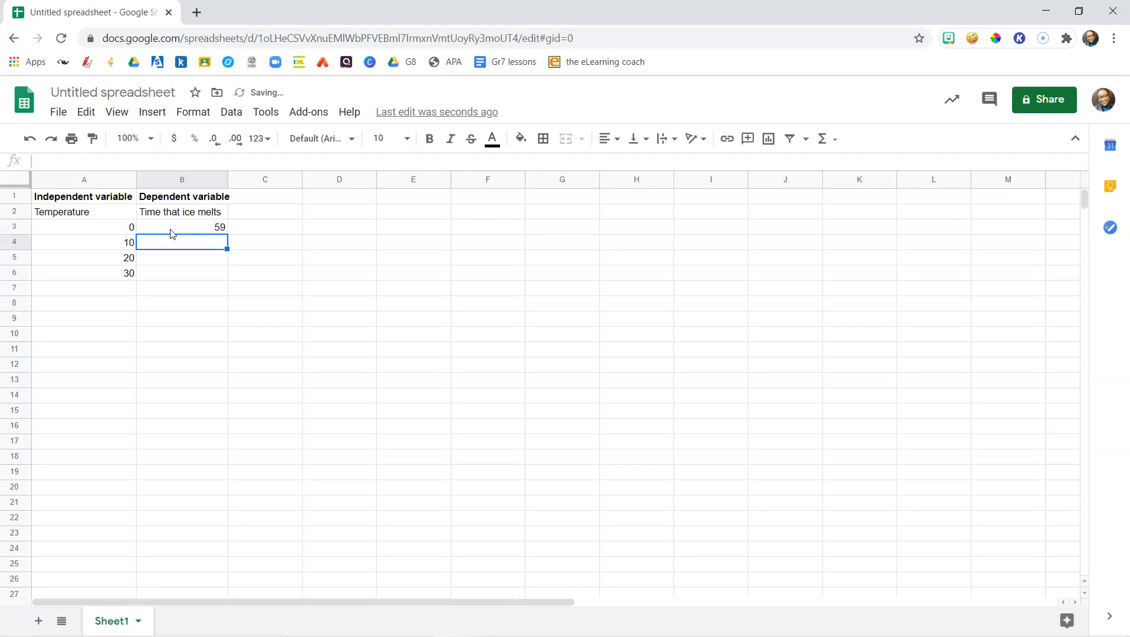
{"action": "type", "text": "45"}
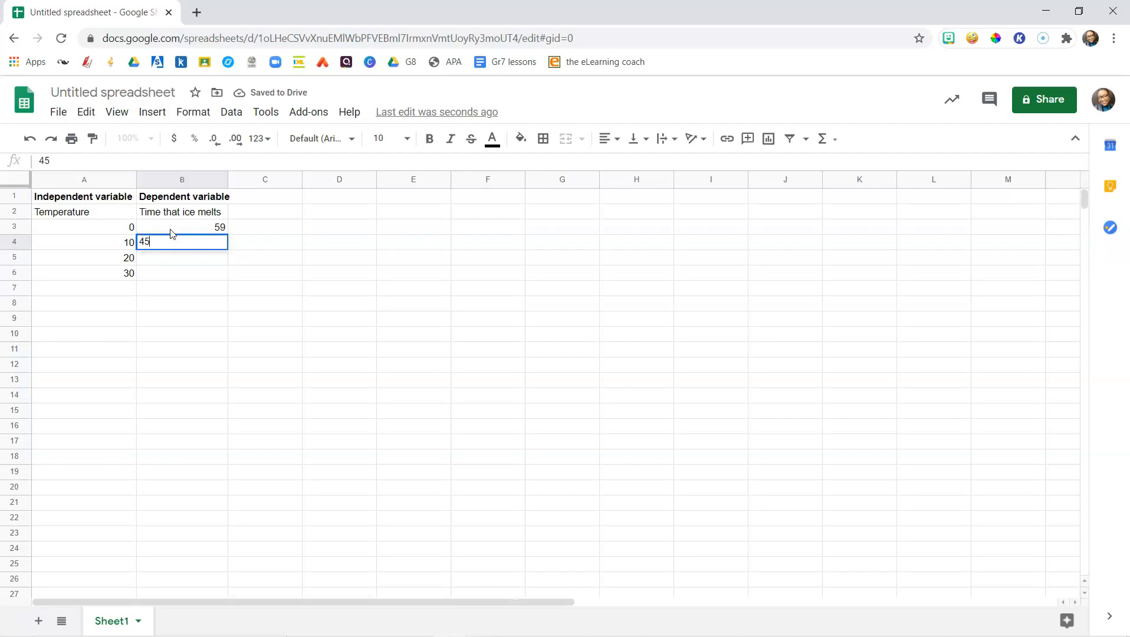
{"action": "key", "text": "Return"}
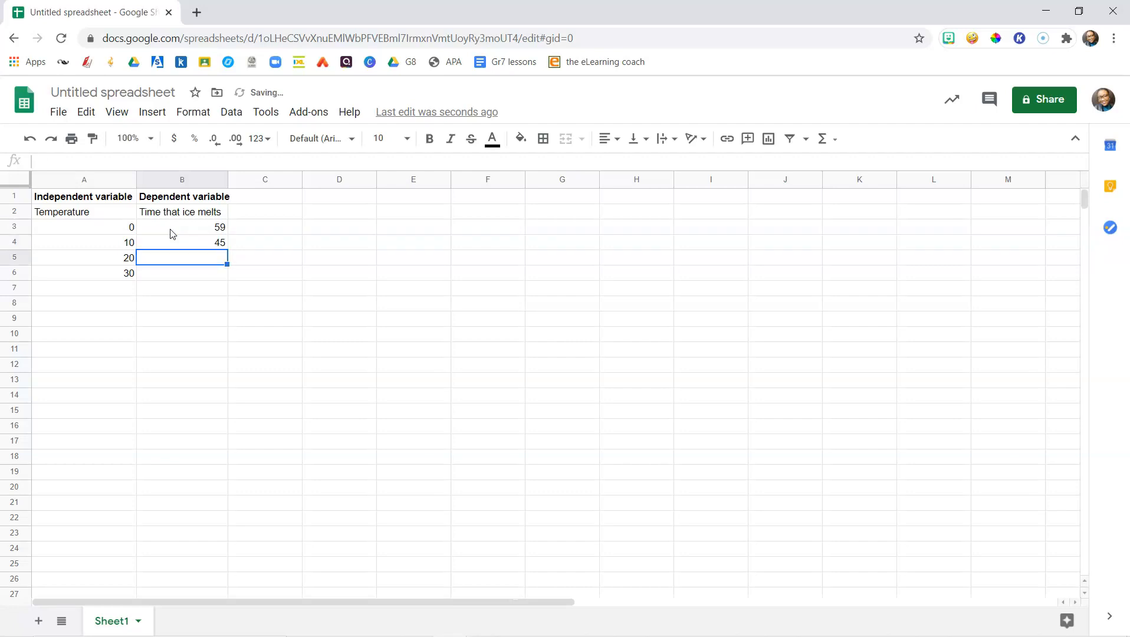
{"action": "type", "text": "32"}
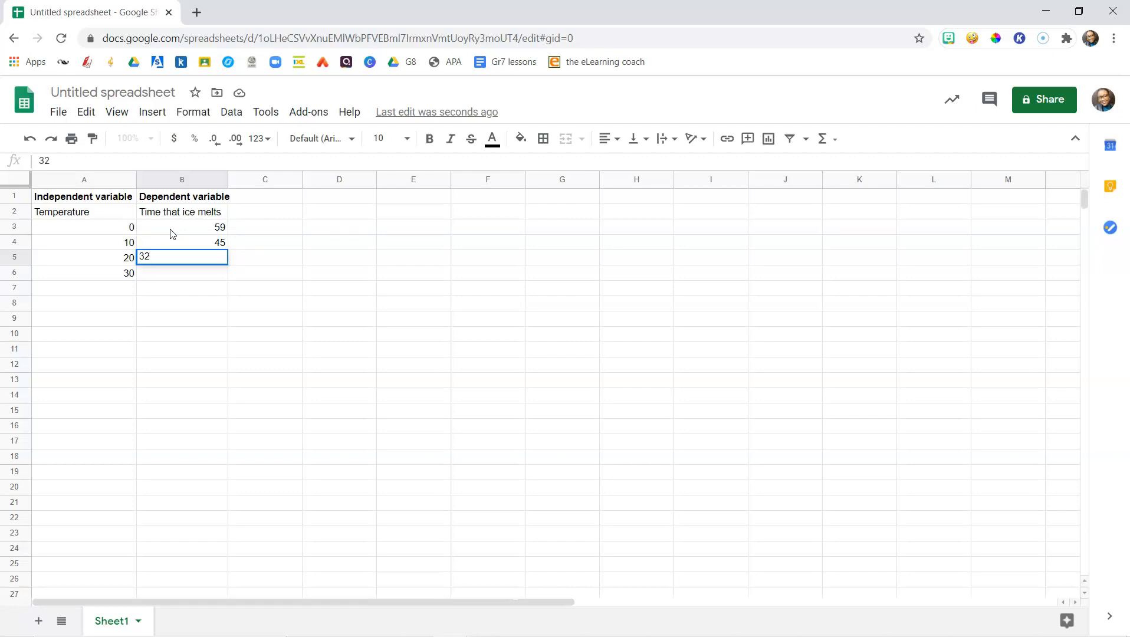
{"action": "key", "text": "Return"}
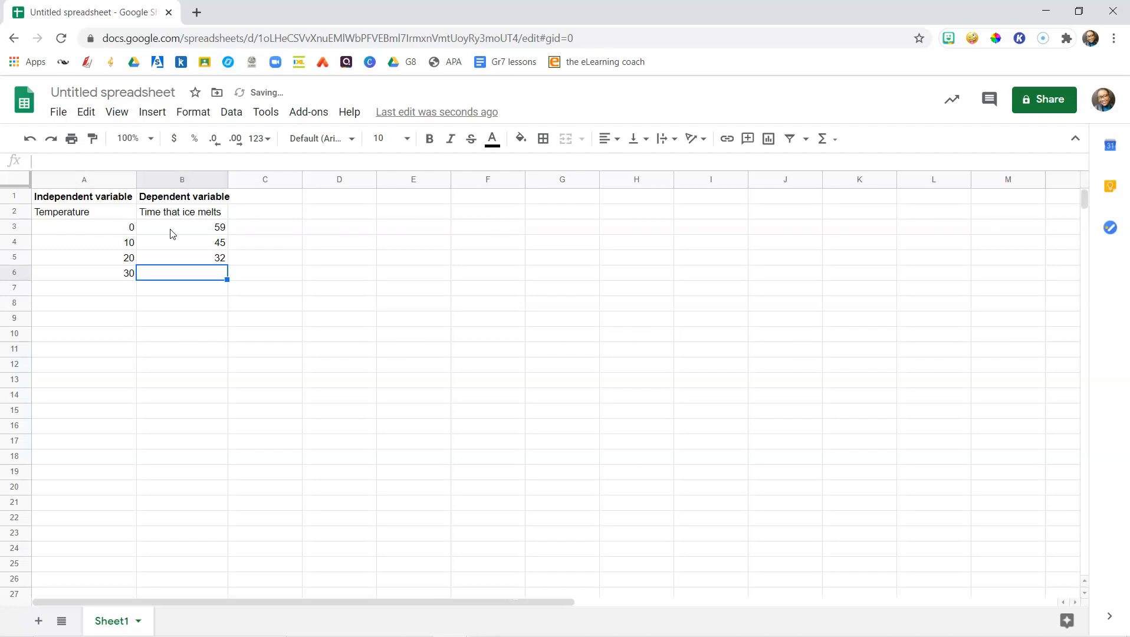
{"action": "type", "text": "28"}
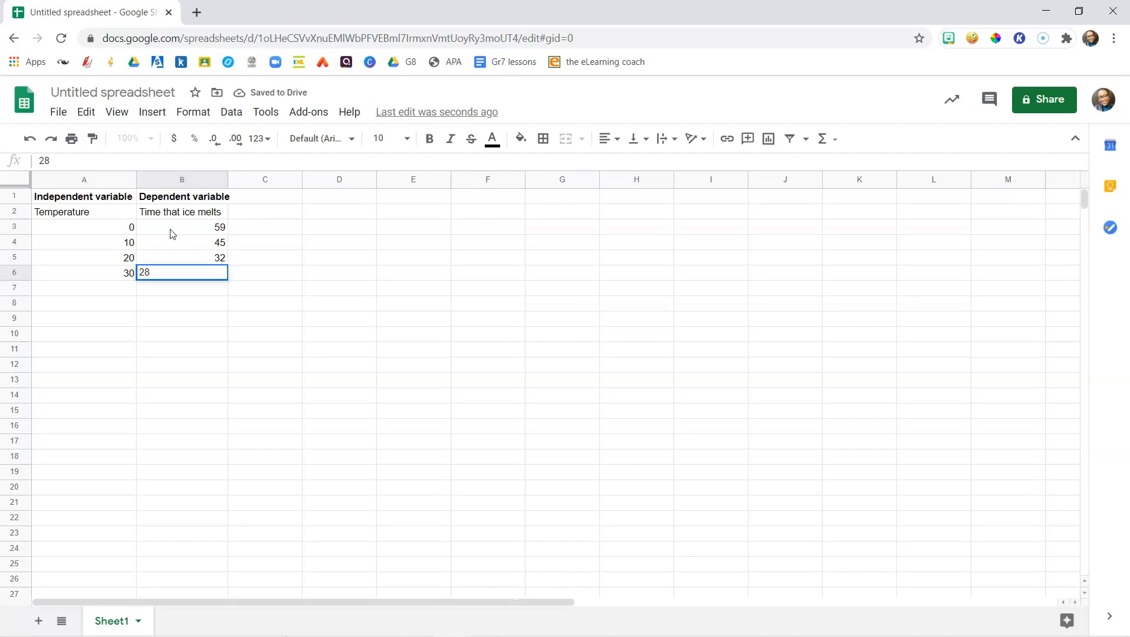
{"action": "left_click", "coordinate": [183, 284]}
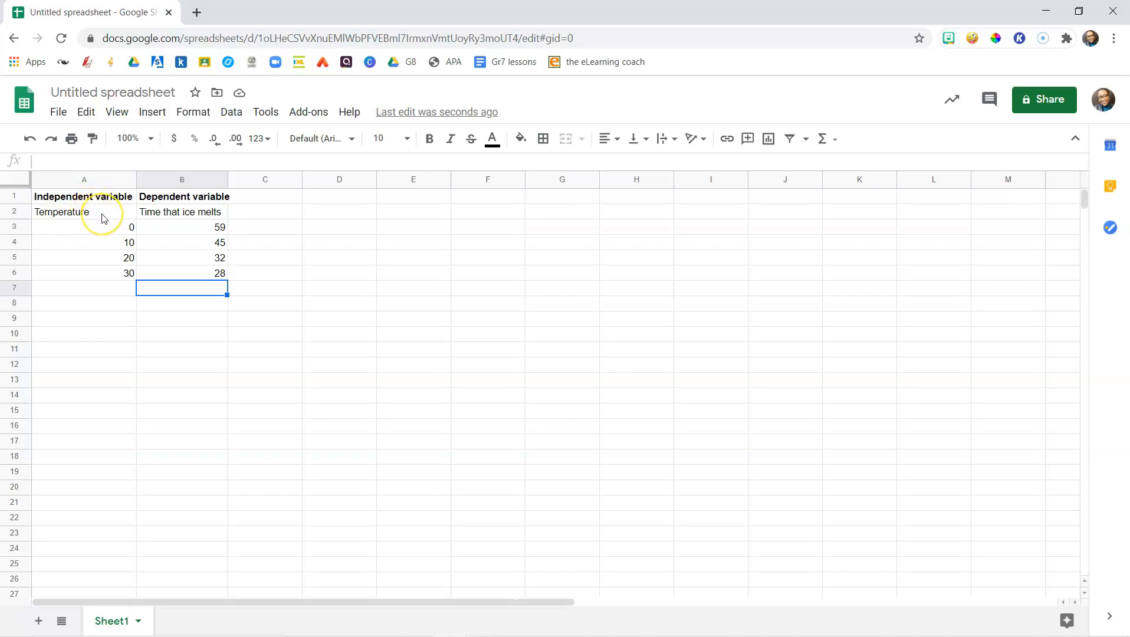
Select the range A2:B6 and insert a chart of the data
{"action": "left_click_drag", "start_coordinate": [94, 215], "coordinate": [203, 276]}
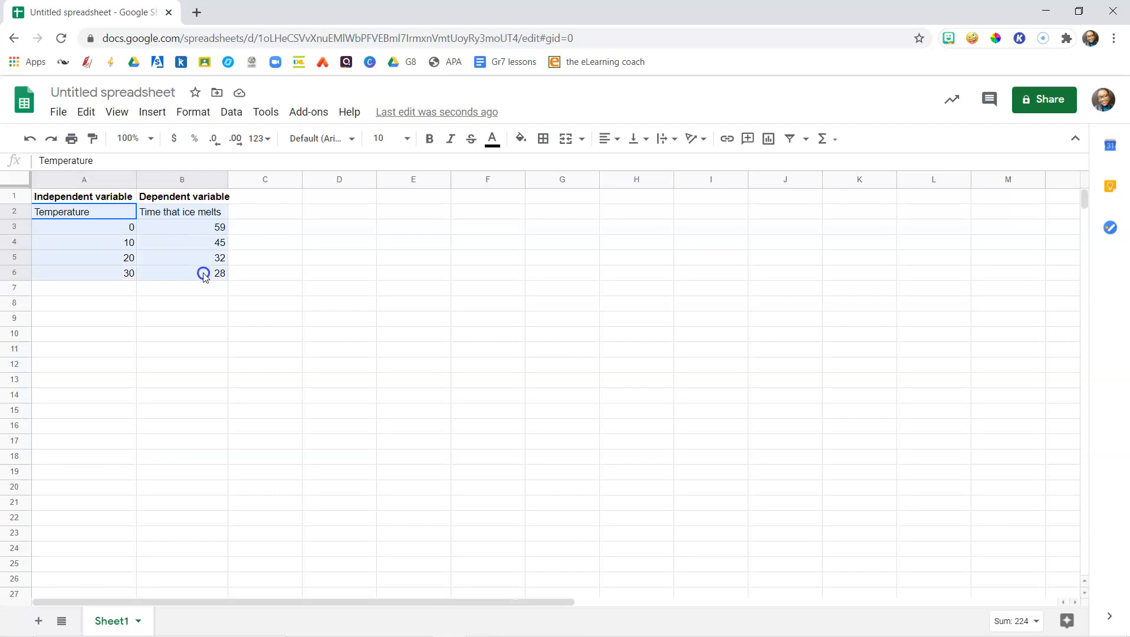
{"action": "left_click_drag", "start_coordinate": [204, 276], "coordinate": [202, 274]}
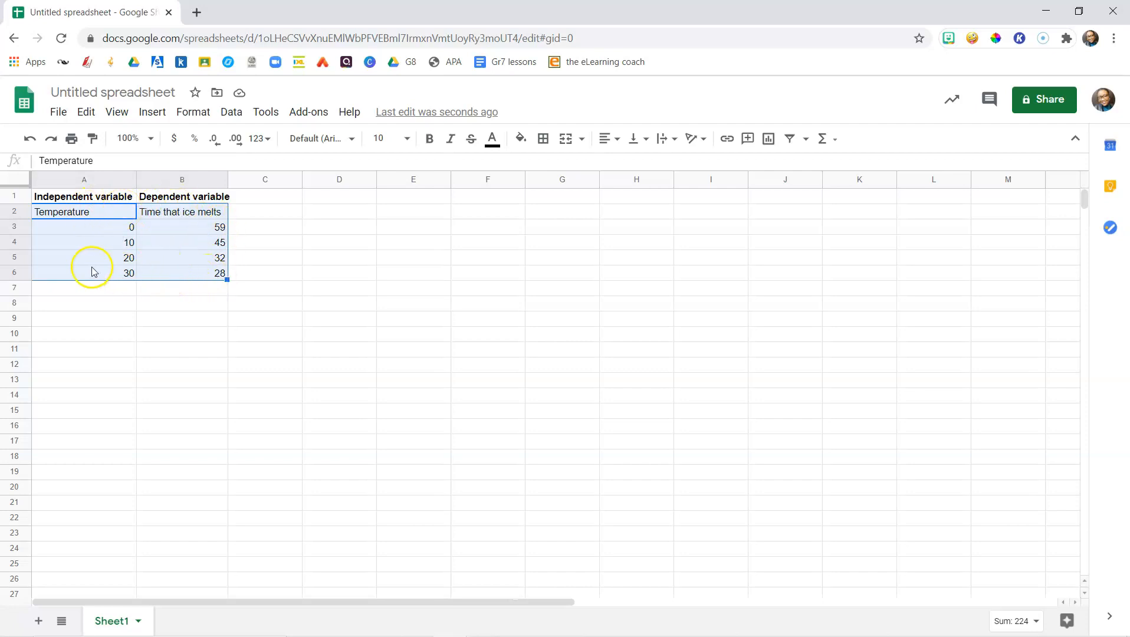
{"action": "left_click", "coordinate": [147, 117]}
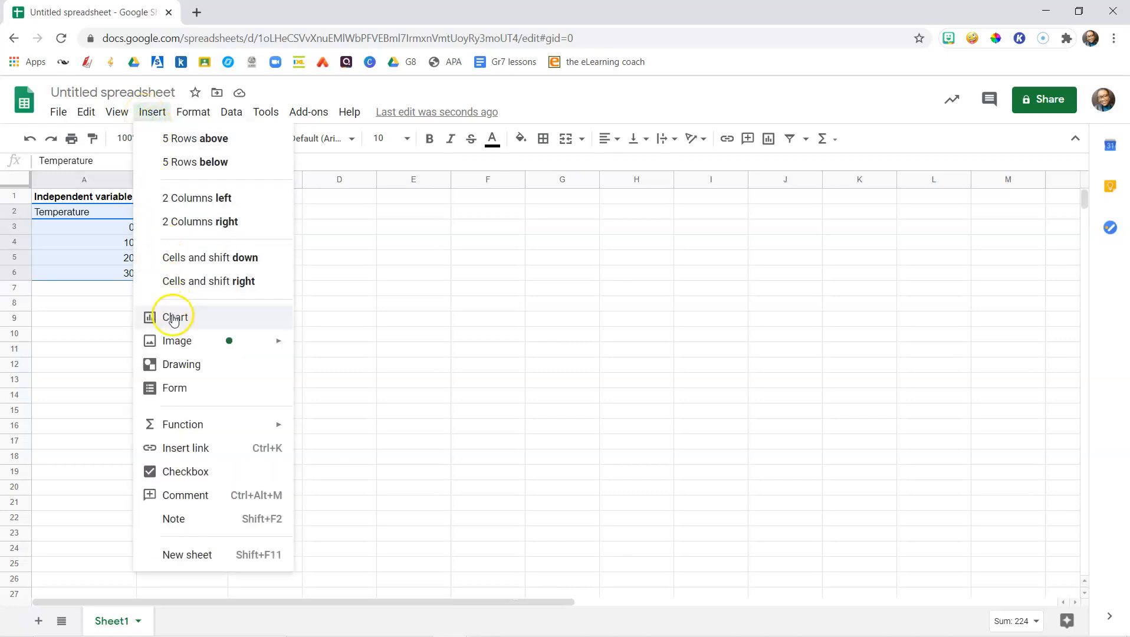
{"action": "left_click", "coordinate": [175, 319]}
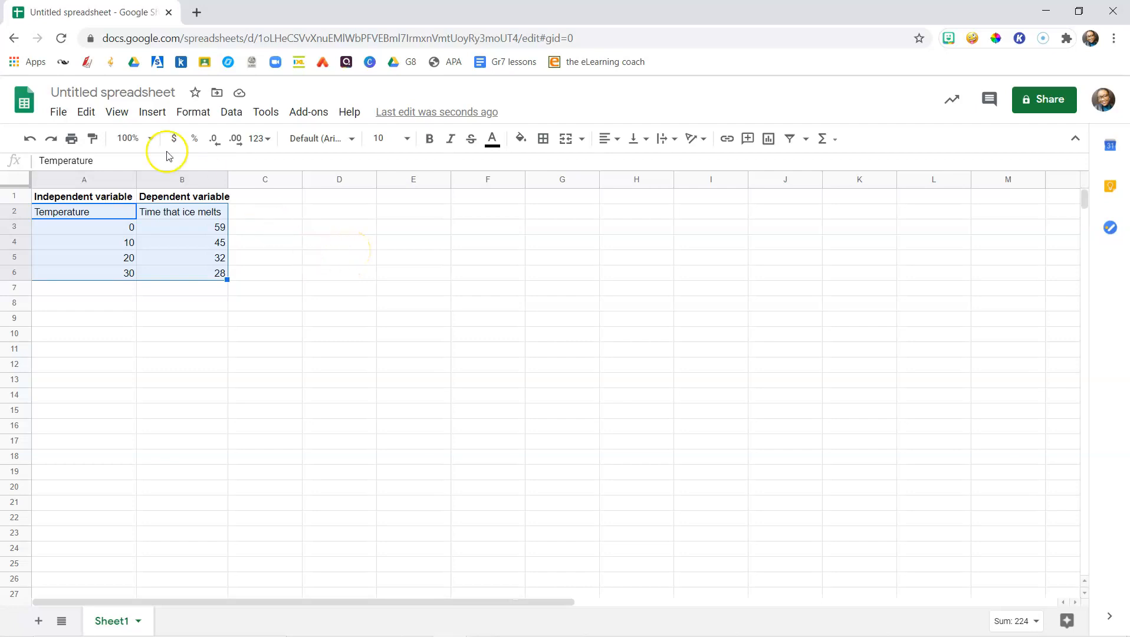
{"action": "left_click", "coordinate": [151, 111]}
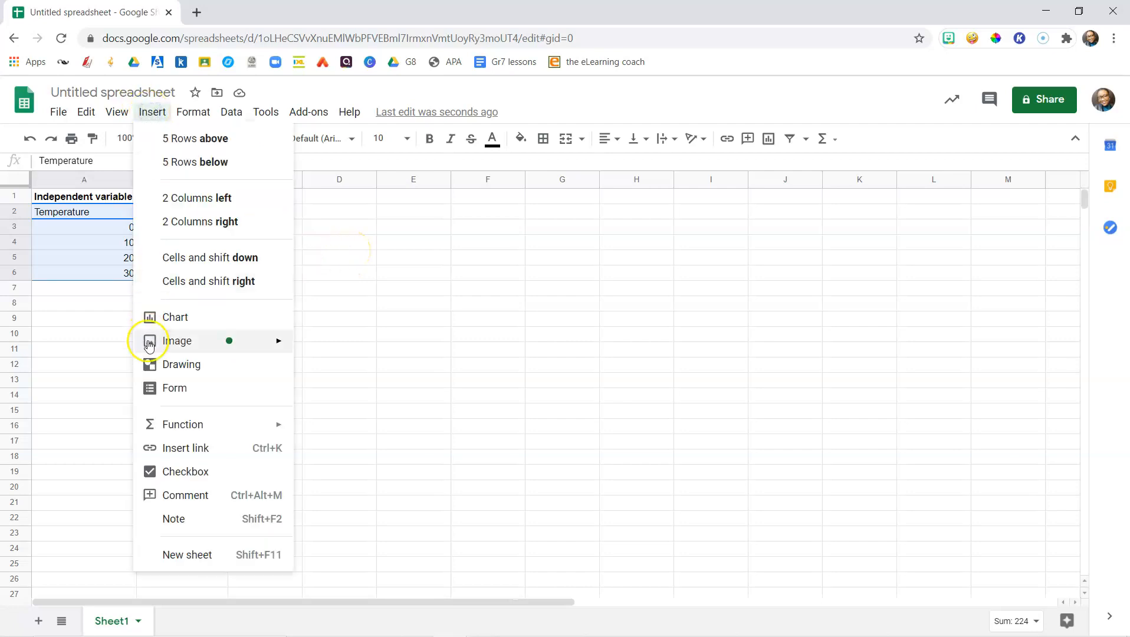
{"action": "left_click", "coordinate": [185, 322]}
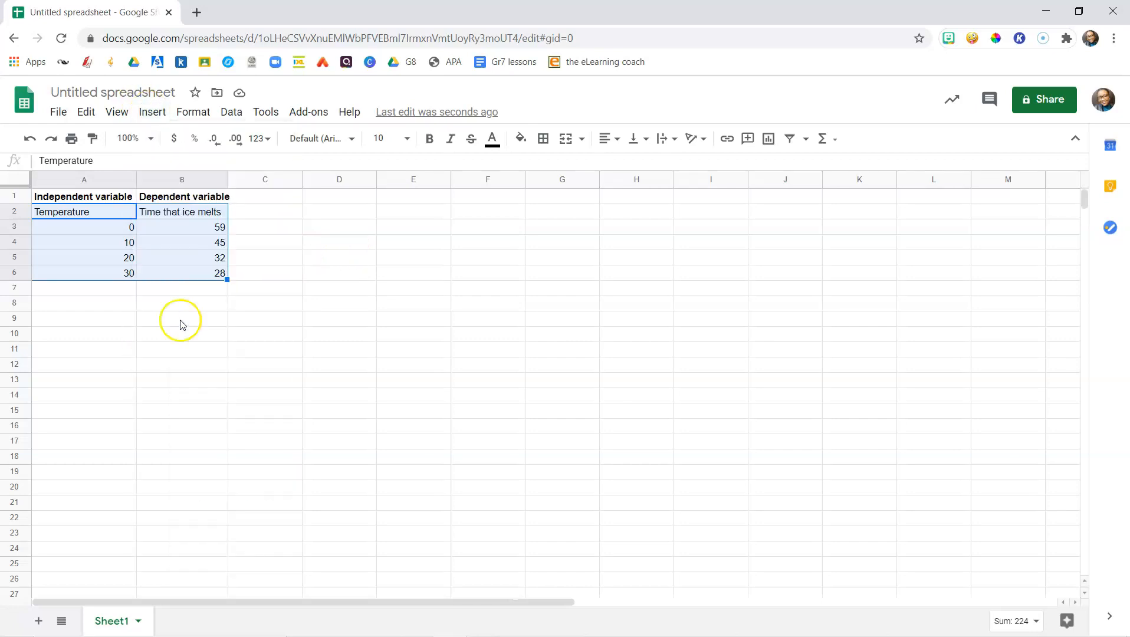
{"action": "left_click", "coordinate": [84, 230]}
{"action": "left_click", "coordinate": [98, 216]}
{"action": "left_click_drag", "start_coordinate": [98, 219], "coordinate": [193, 271]}
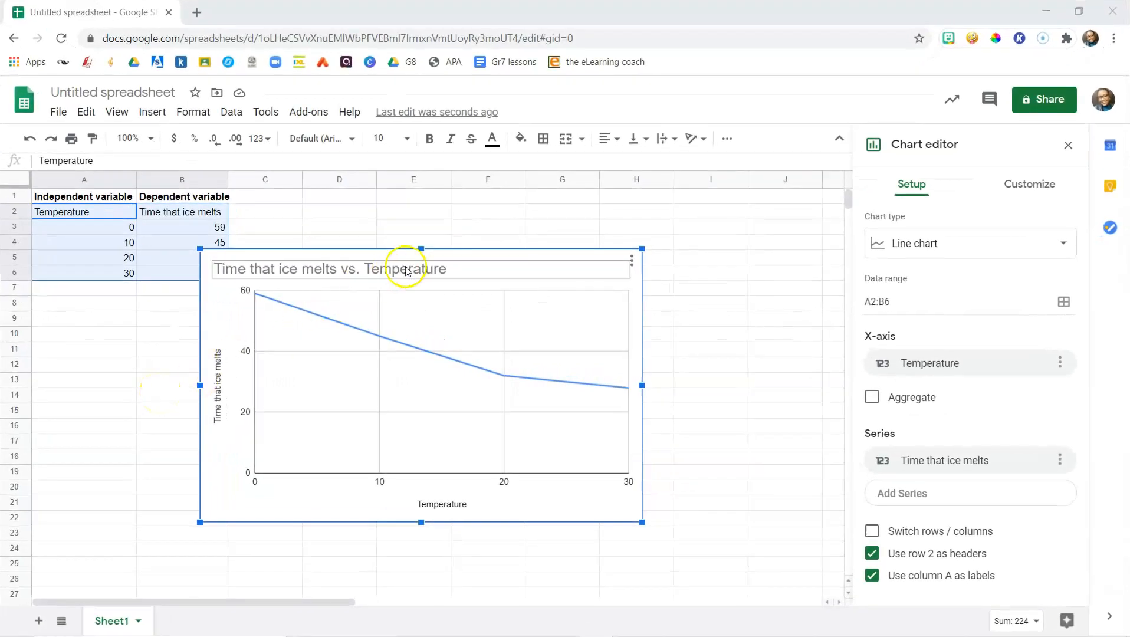
Change the chart type to a column chart
{"action": "left_click", "coordinate": [485, 251]}
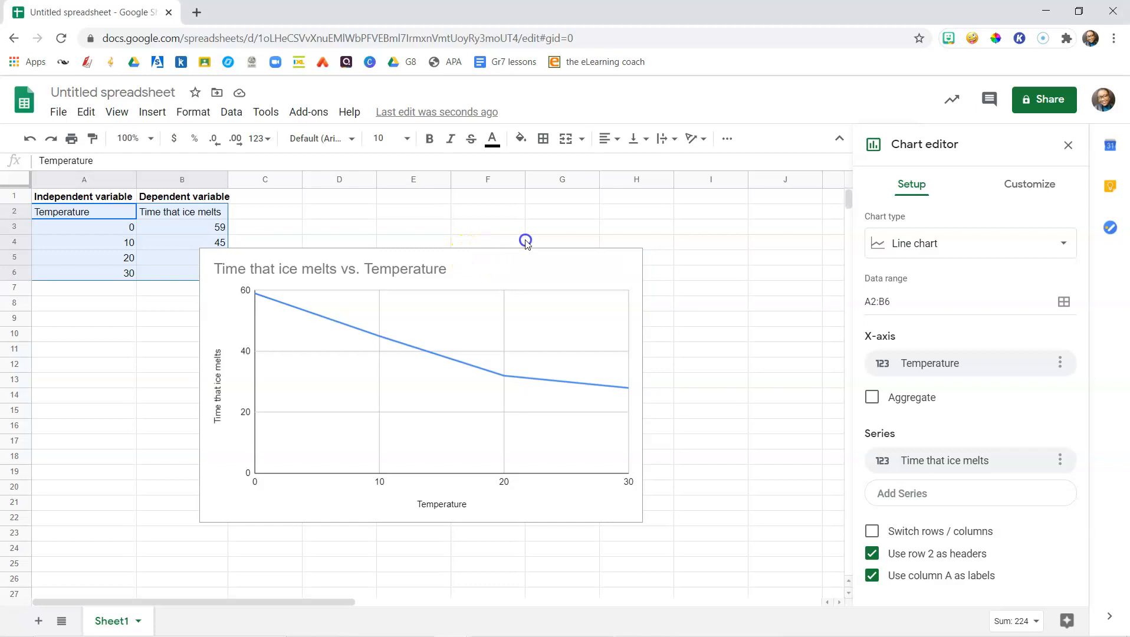
{"action": "left_click", "coordinate": [559, 256]}
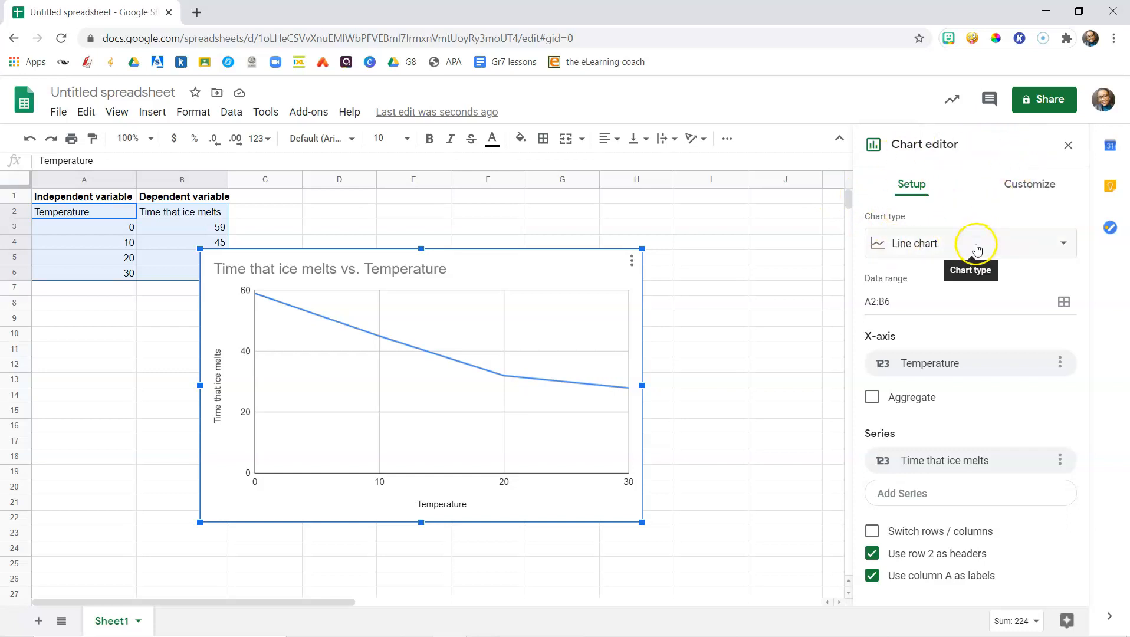
{"action": "left_click", "coordinate": [1061, 248]}
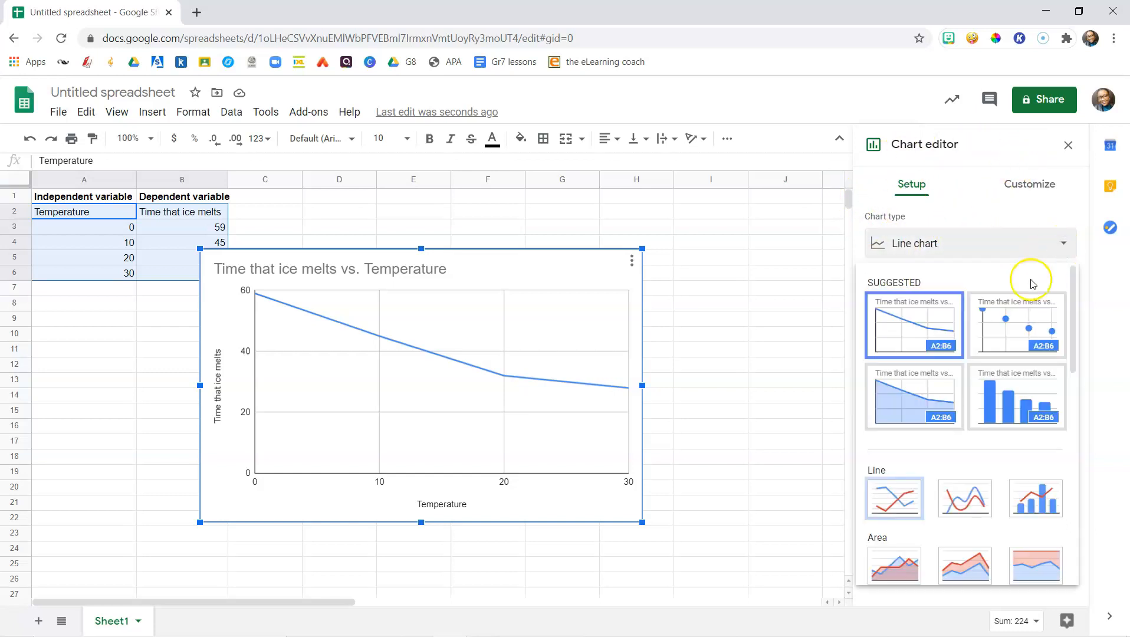
{"action": "scroll", "coordinate": [965, 407], "scroll_direction": "down", "scroll_amount": 4}
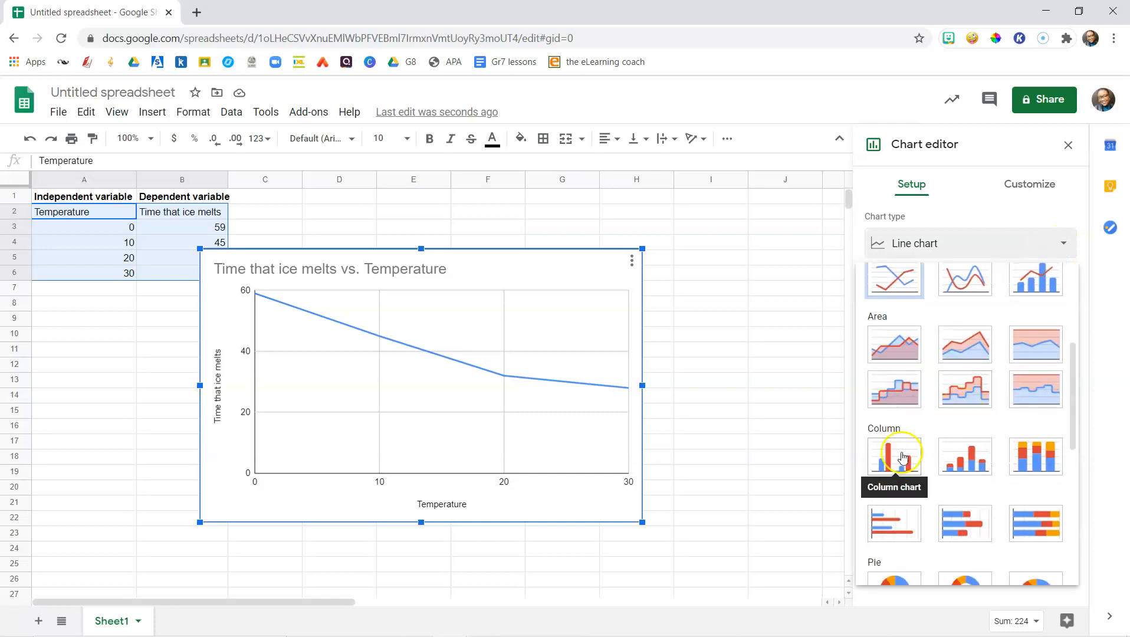
{"action": "scroll", "coordinate": [958, 443], "scroll_direction": "down", "scroll_amount": 2}
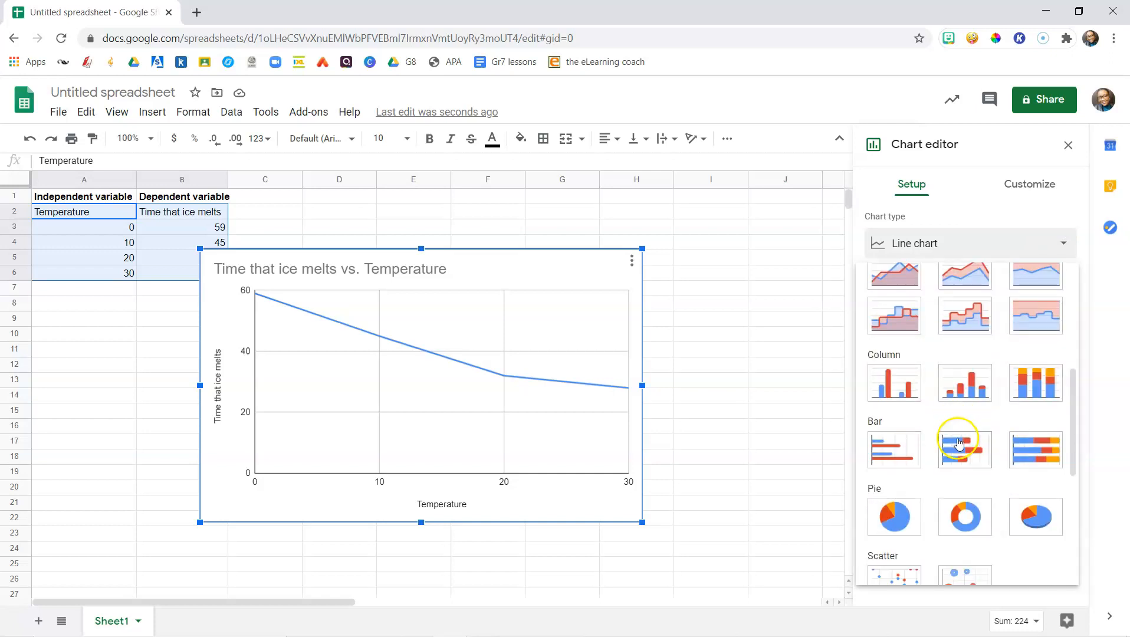
{"action": "left_click", "coordinate": [891, 381]}
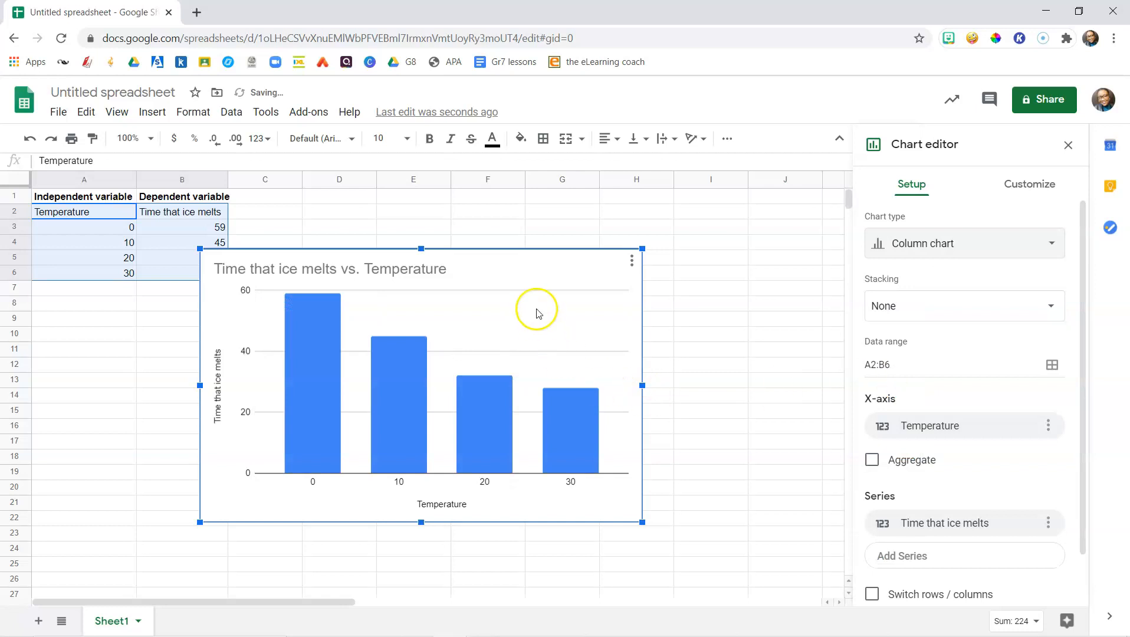
Move the chart up beside the data and set its title to "Bar chart showing how temperature affect the time that ice melts"
{"action": "left_click_drag", "start_coordinate": [525, 253], "coordinate": [571, 215]}
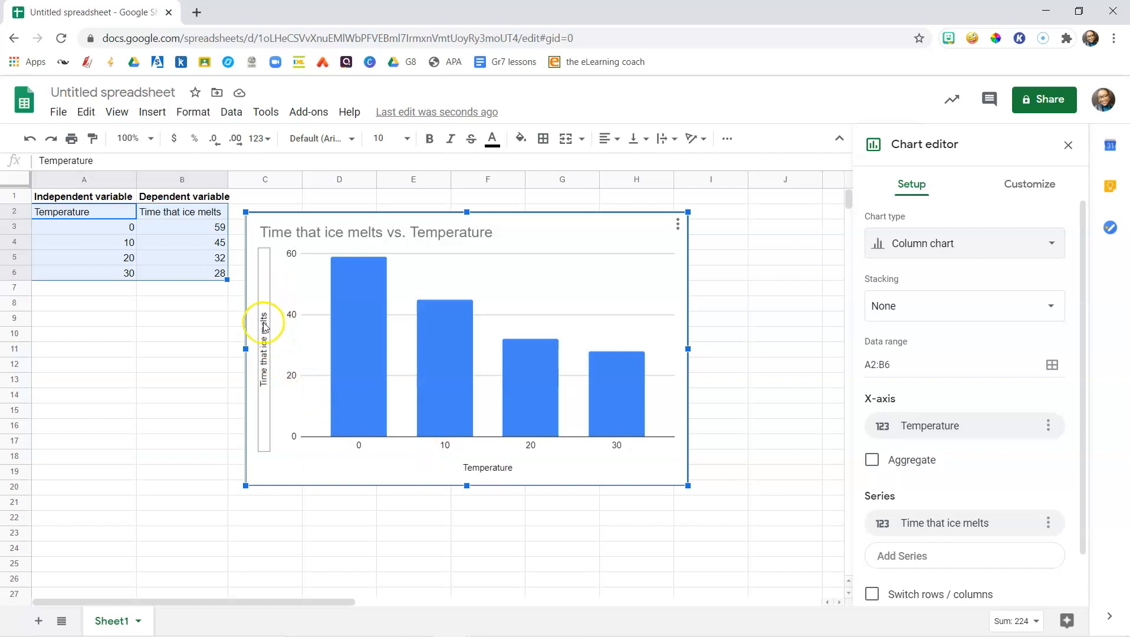
{"action": "double_click", "coordinate": [293, 239]}
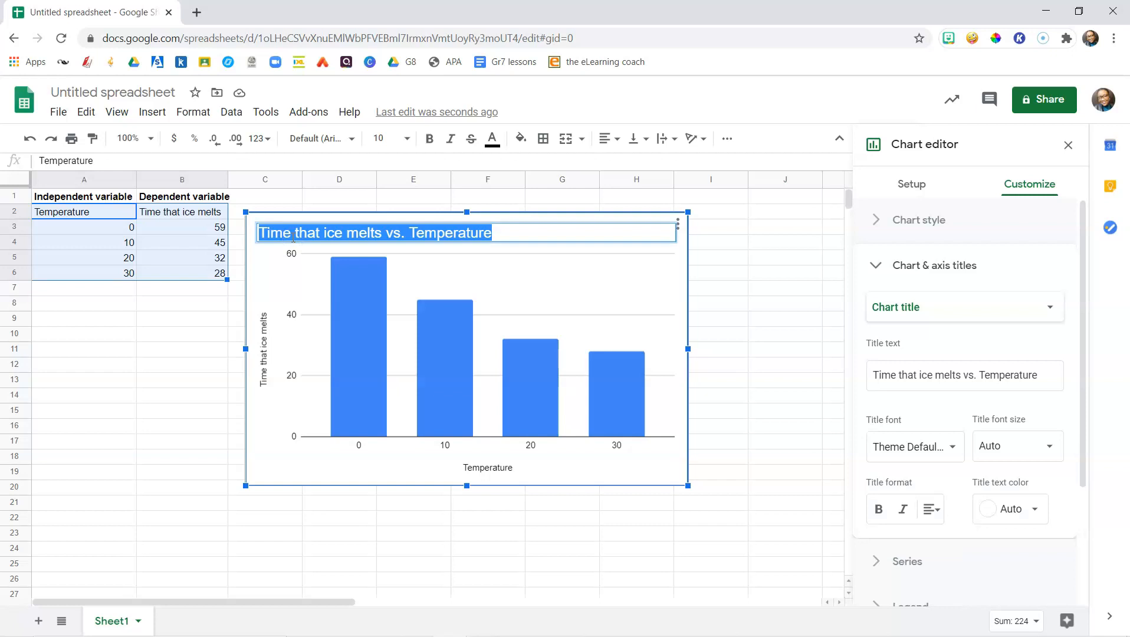
{"action": "type", "text": "Ho"}
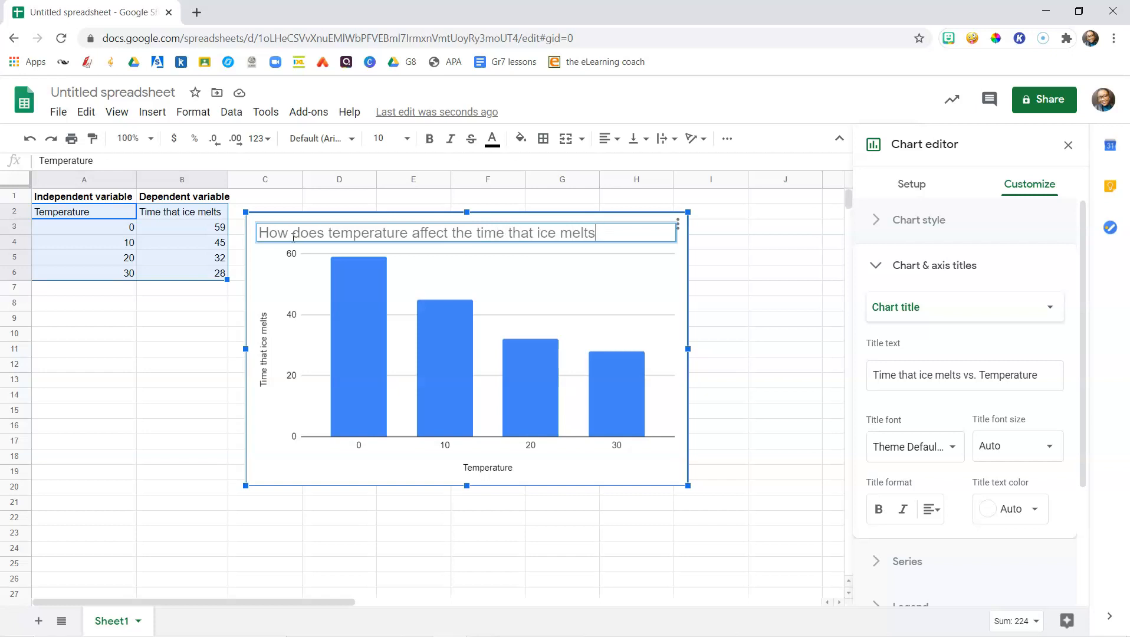
{"action": "type", "text": "Bar chart"}
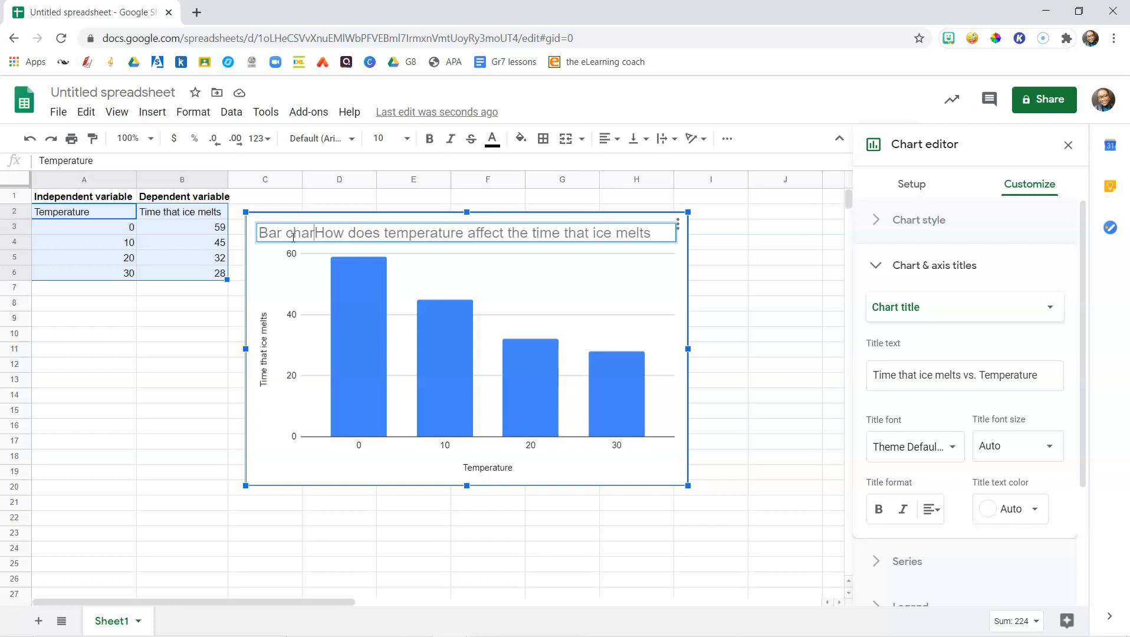
{"action": "type", "text": " shHow"}
{"action": "key", "text": "BackSpace"}
{"action": "key", "text": "BackSpace"}
{"action": "key", "text": "BackSpace"}
{"action": "key", "text": "BackSpace"}
{"action": "type", "text": "showing"}
{"action": "key", "text": "Delete"}
{"action": "type", "text": "h"}
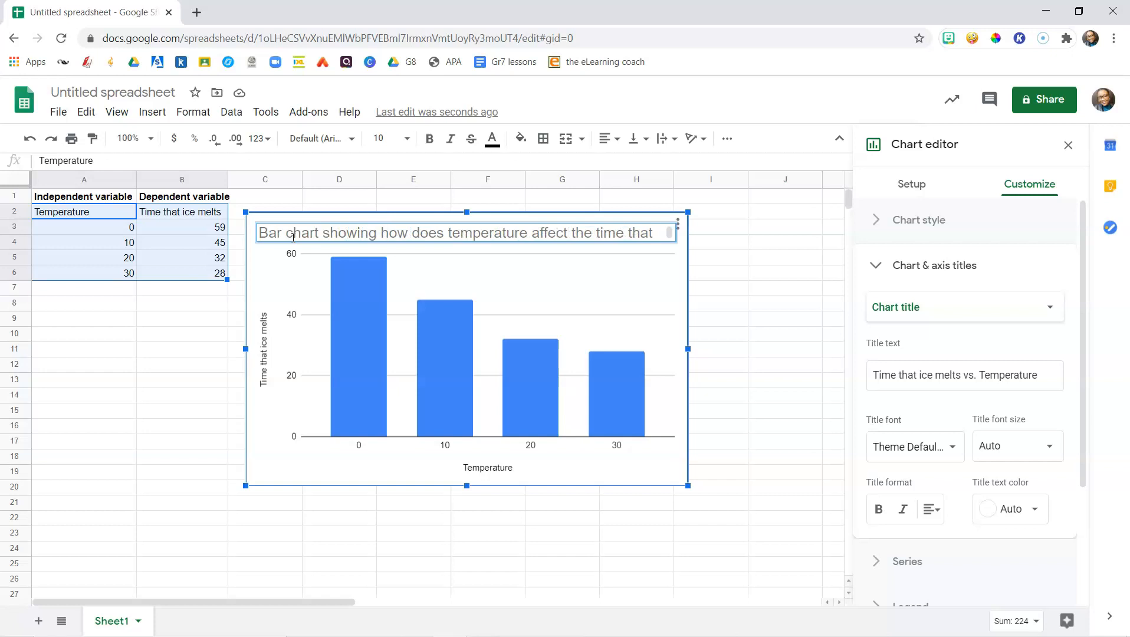
{"action": "key", "text": "Delete"}
{"action": "key", "text": "Delete"}
{"action": "key", "text": "Delete"}
{"action": "key", "text": "Delete"}
{"action": "key", "text": "Delete"}
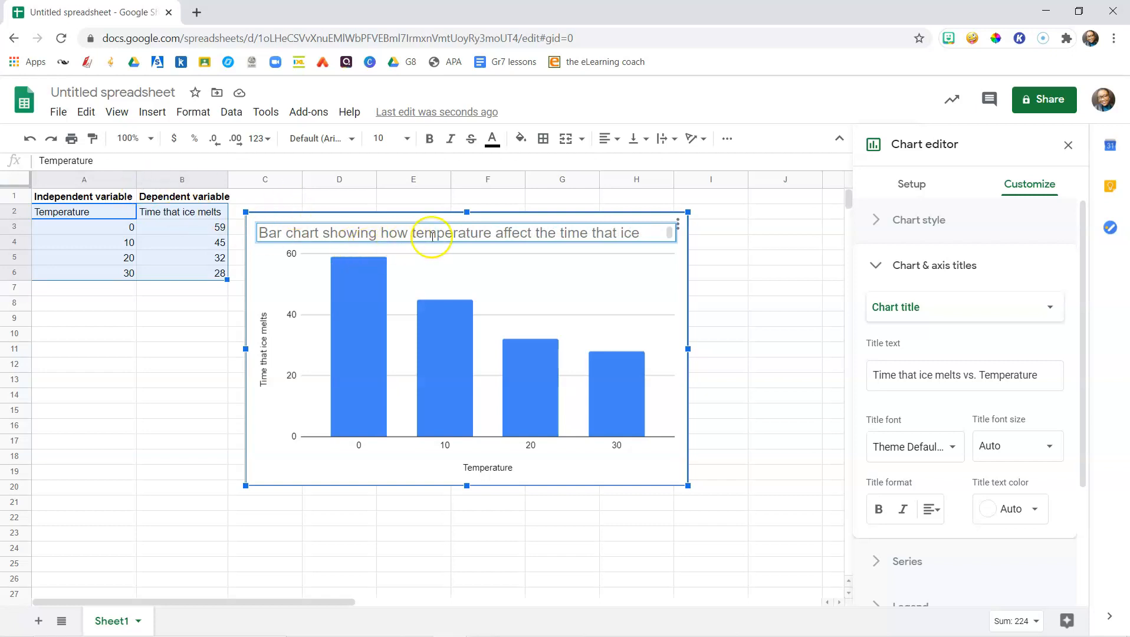
{"action": "left_click", "coordinate": [709, 286]}
{"action": "left_click", "coordinate": [658, 236]}
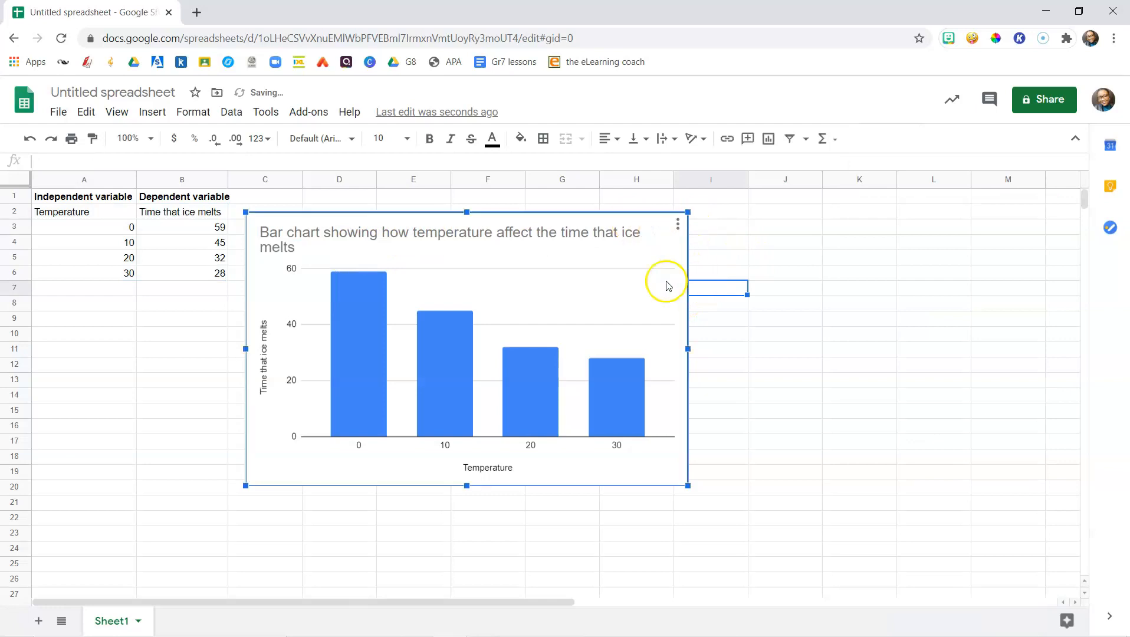
Turn on the 3D chart style for the column chart and close the chart editor
{"action": "double_click", "coordinate": [559, 218]}
{"action": "left_click", "coordinate": [1012, 184]}
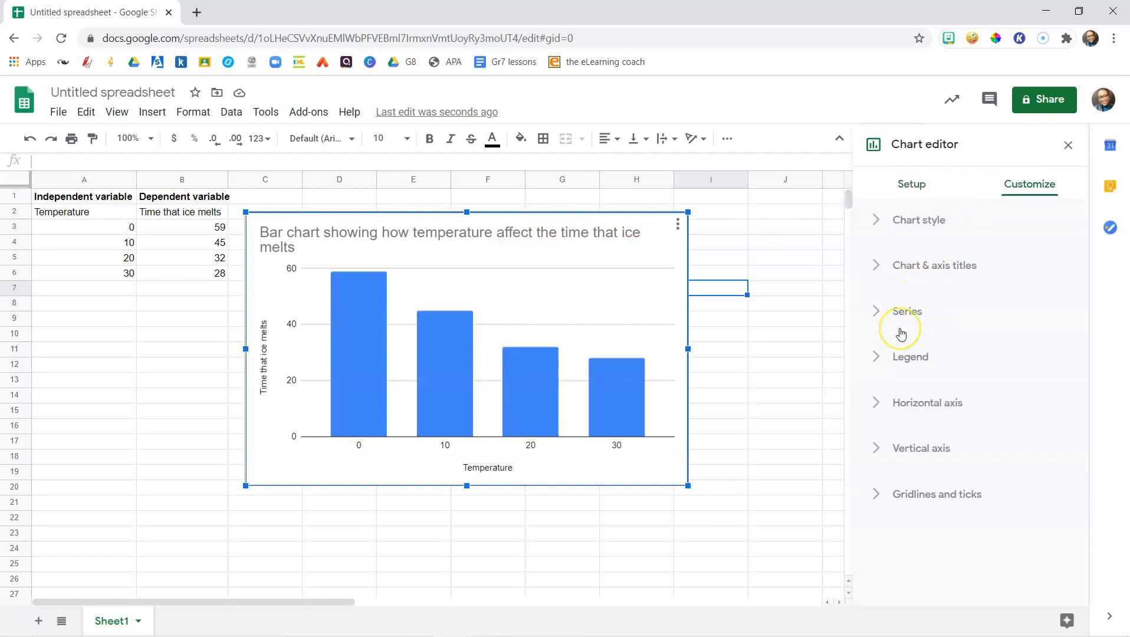
{"action": "left_click", "coordinate": [899, 222]}
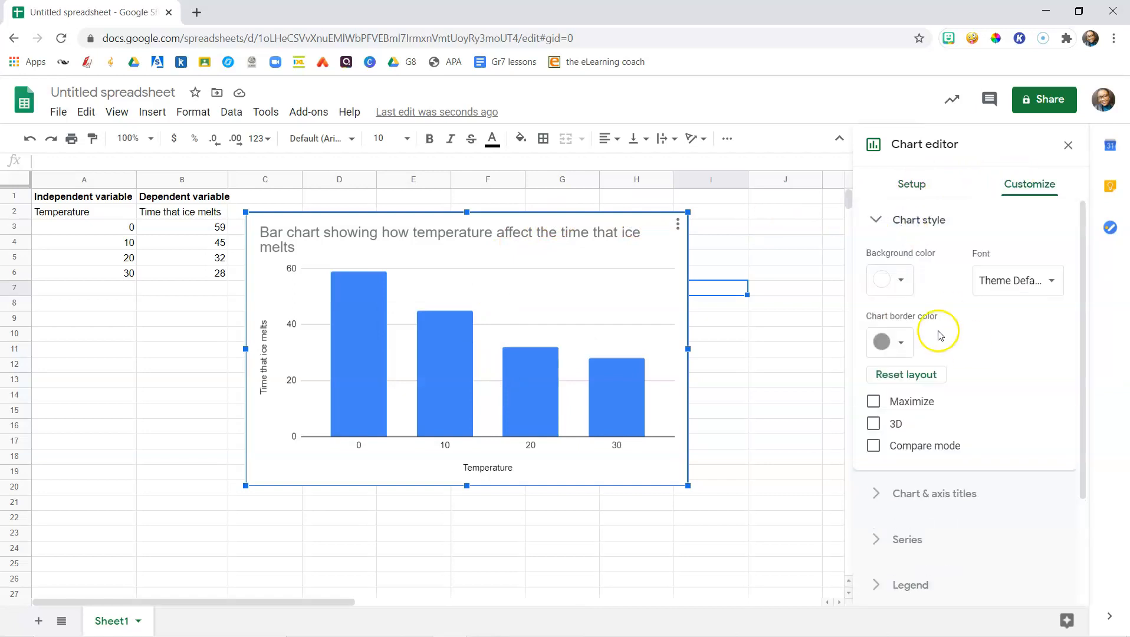
{"action": "scroll", "coordinate": [924, 333], "scroll_direction": "down", "scroll_amount": 3}
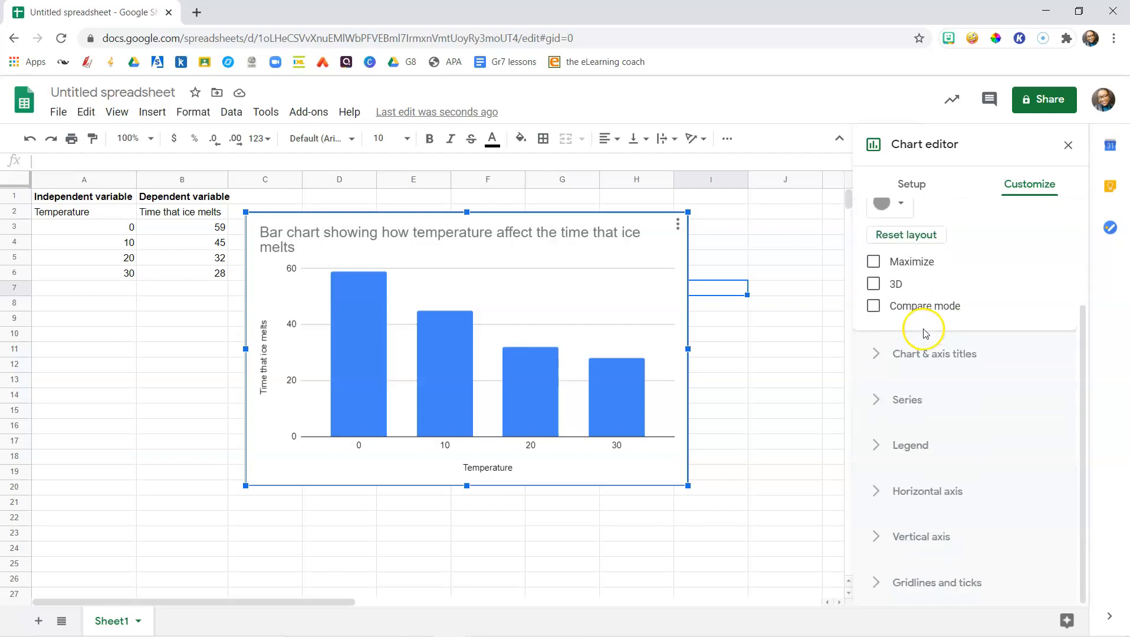
{"action": "left_click", "coordinate": [894, 290]}
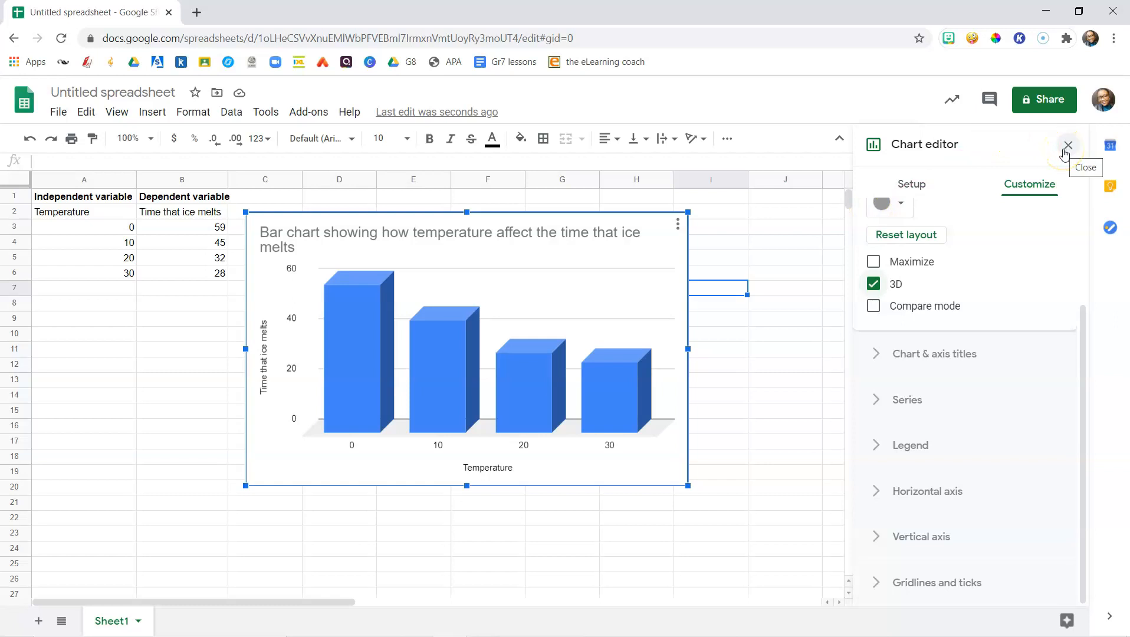
{"action": "left_click", "coordinate": [1064, 152]}
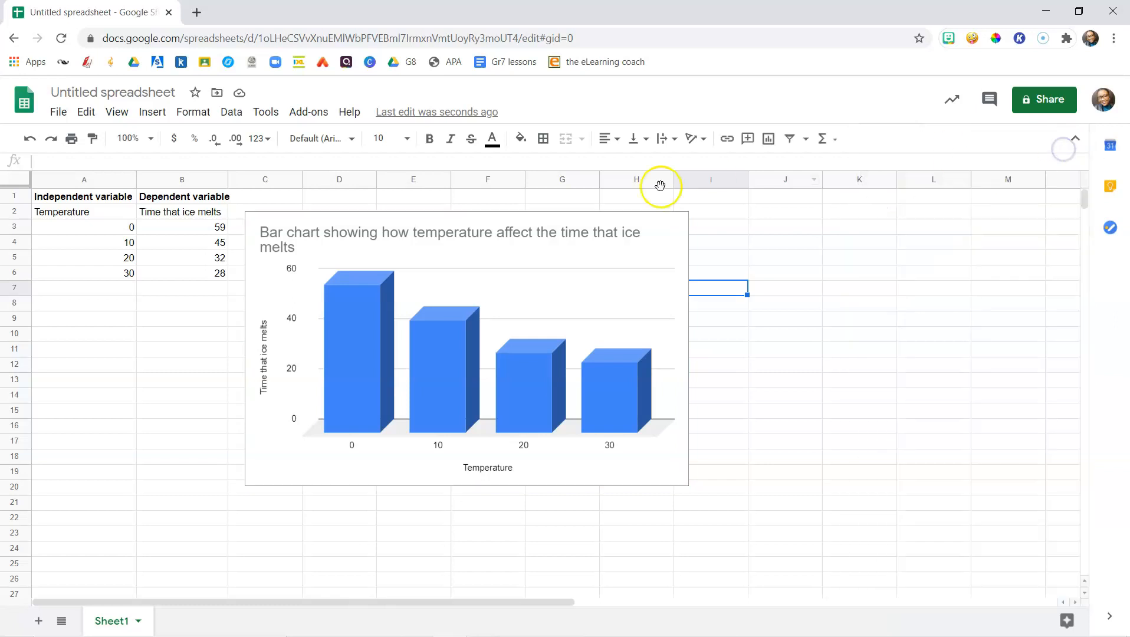
Rename the spreadsheet as "How temperature affects the time that ice melts"
{"action": "left_click", "coordinate": [142, 89]}
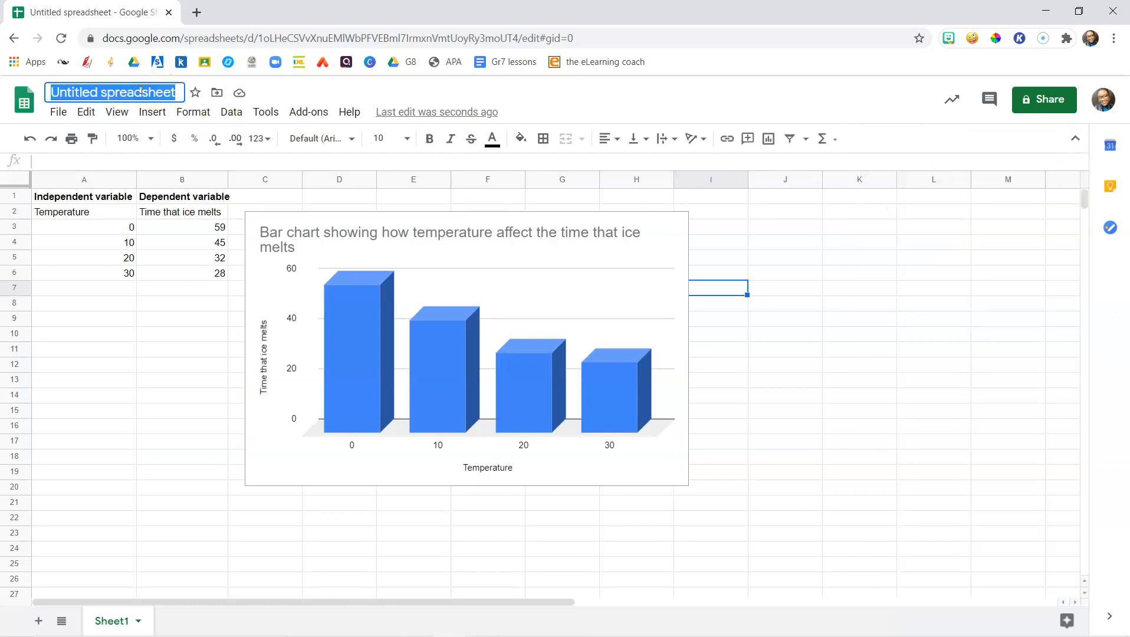
{"action": "type", "text": "How temperature affects the time that ice melts"}
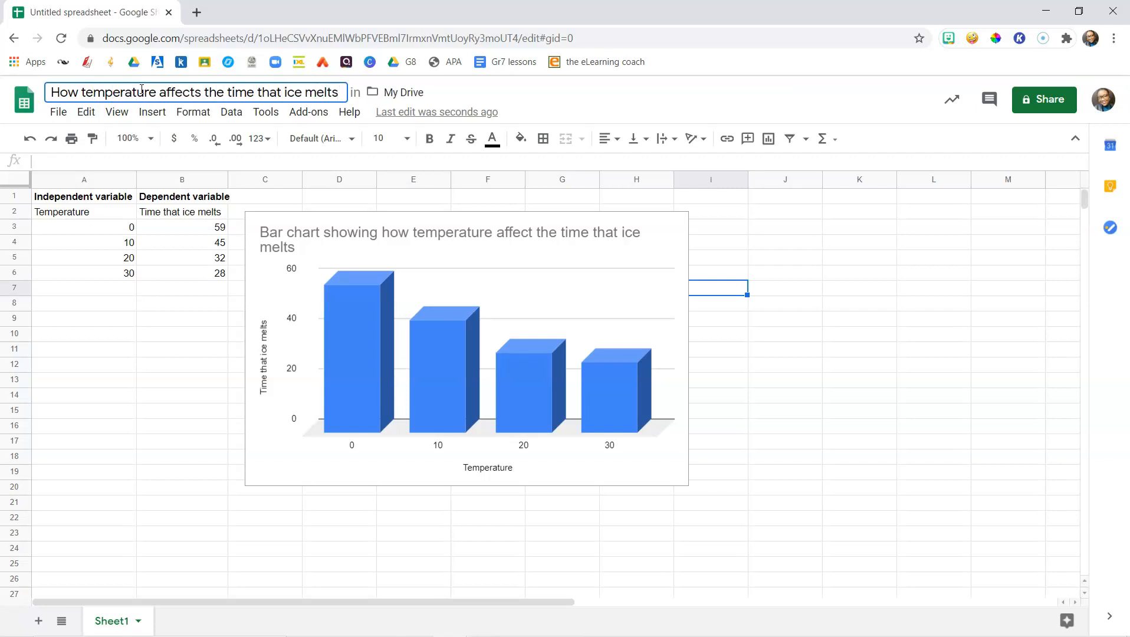
{"action": "left_click", "coordinate": [849, 301]}
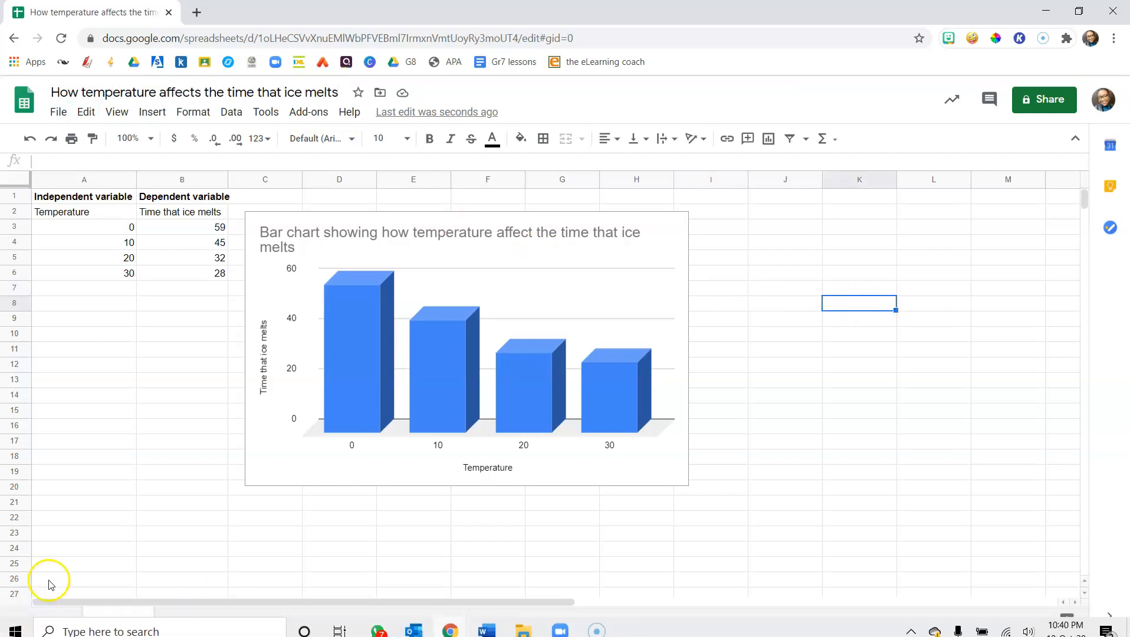